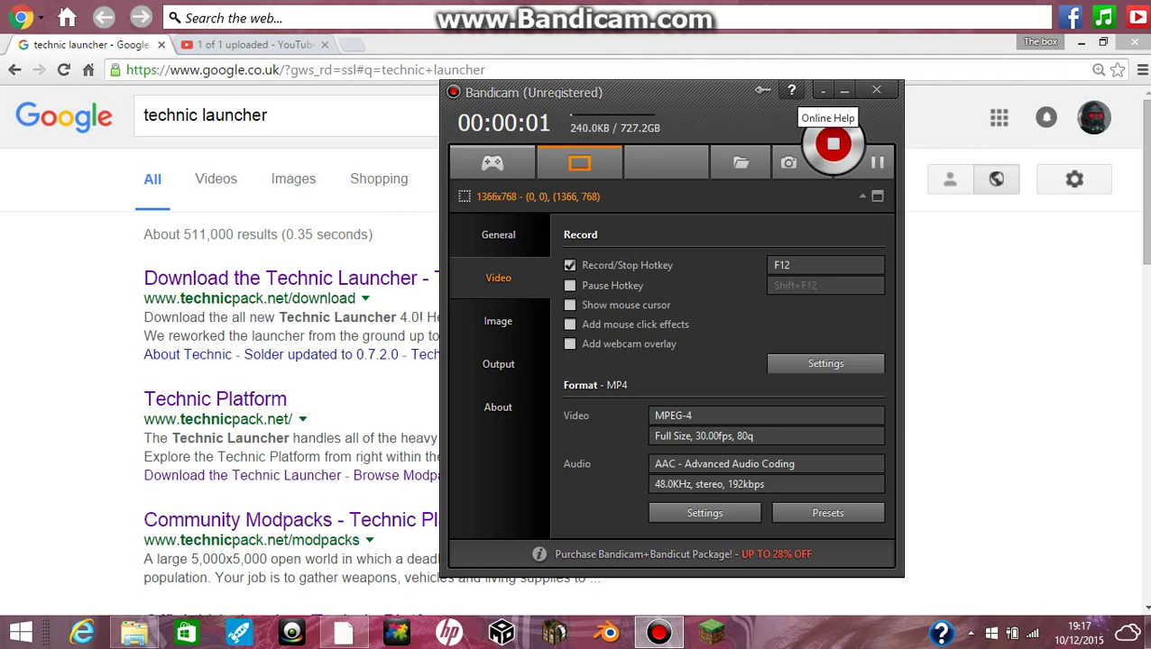
- Open the Technic Launcher download page from the Google search results and look over its contents
left_click(823, 91)
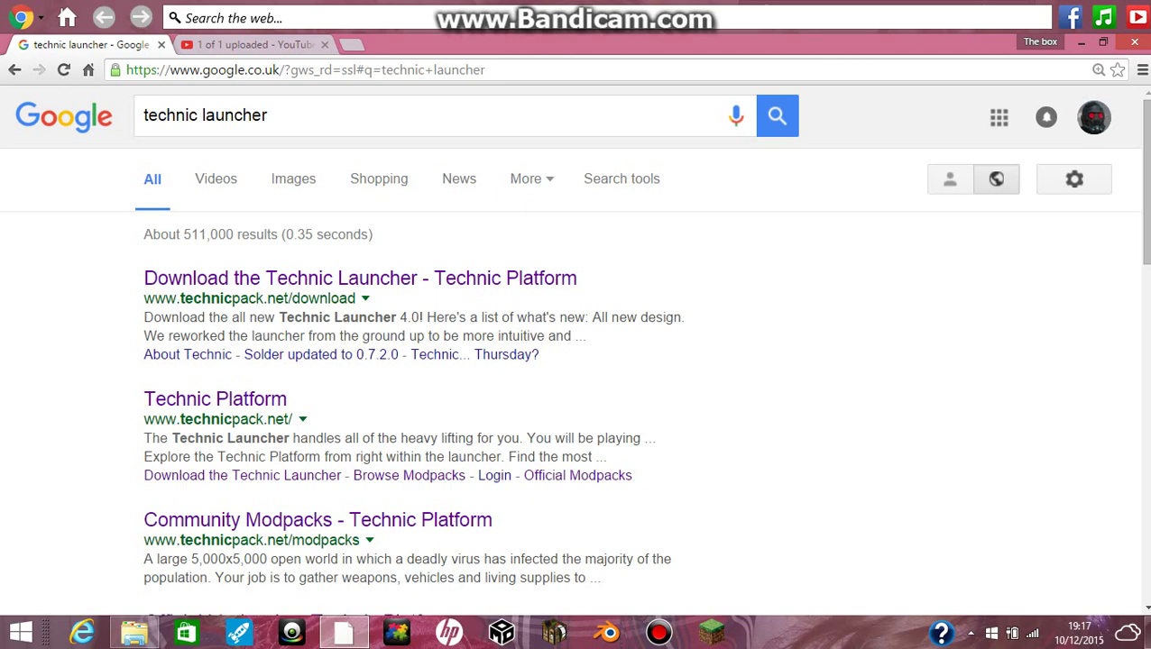
left_click(216, 45)
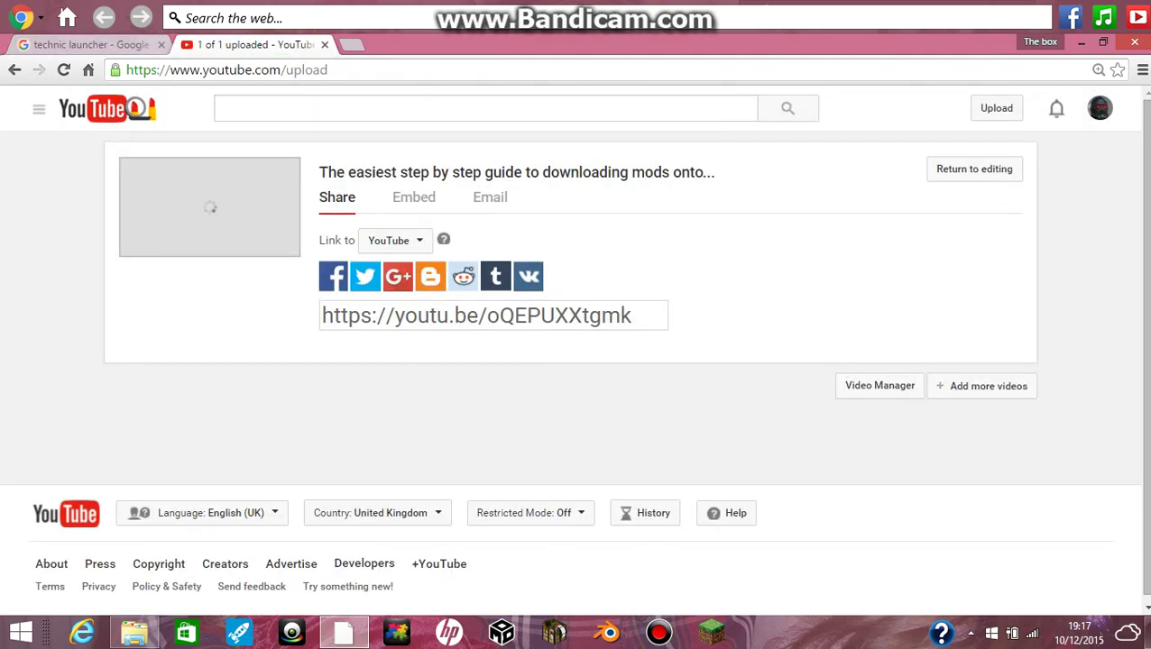
left_click(90, 44)
left_click(360, 278)
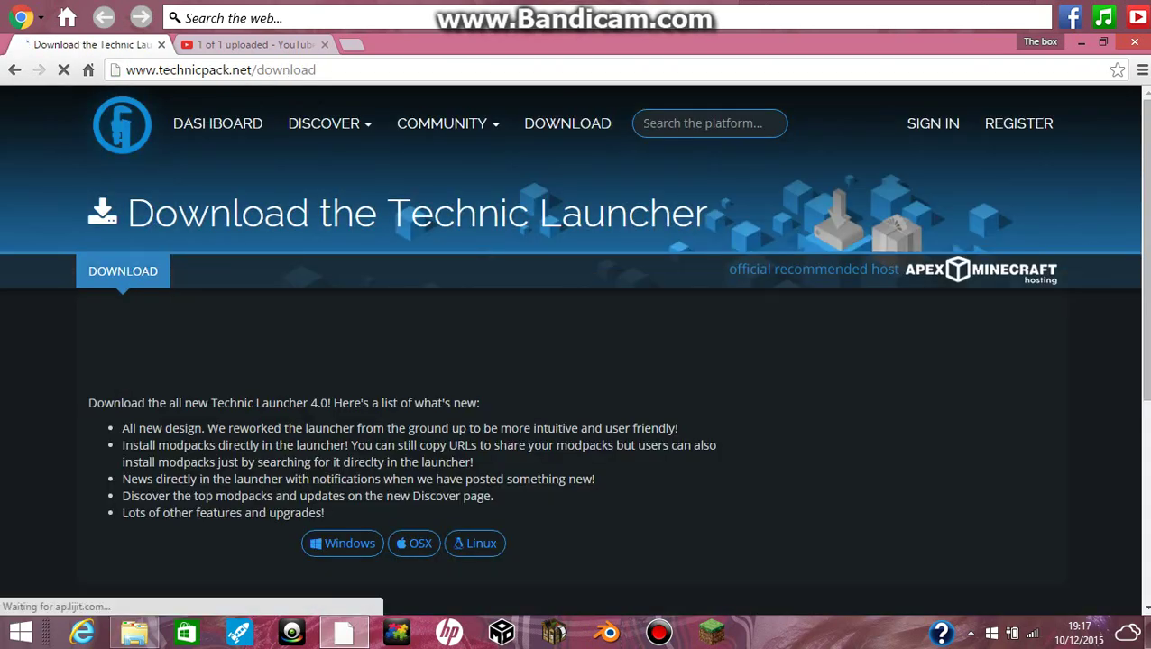
scroll(467, 239, "down", 3)
scroll(468, 239, "down", 1)
scroll(467, 239, "up", 1)
scroll(576, 361, "up", 3)
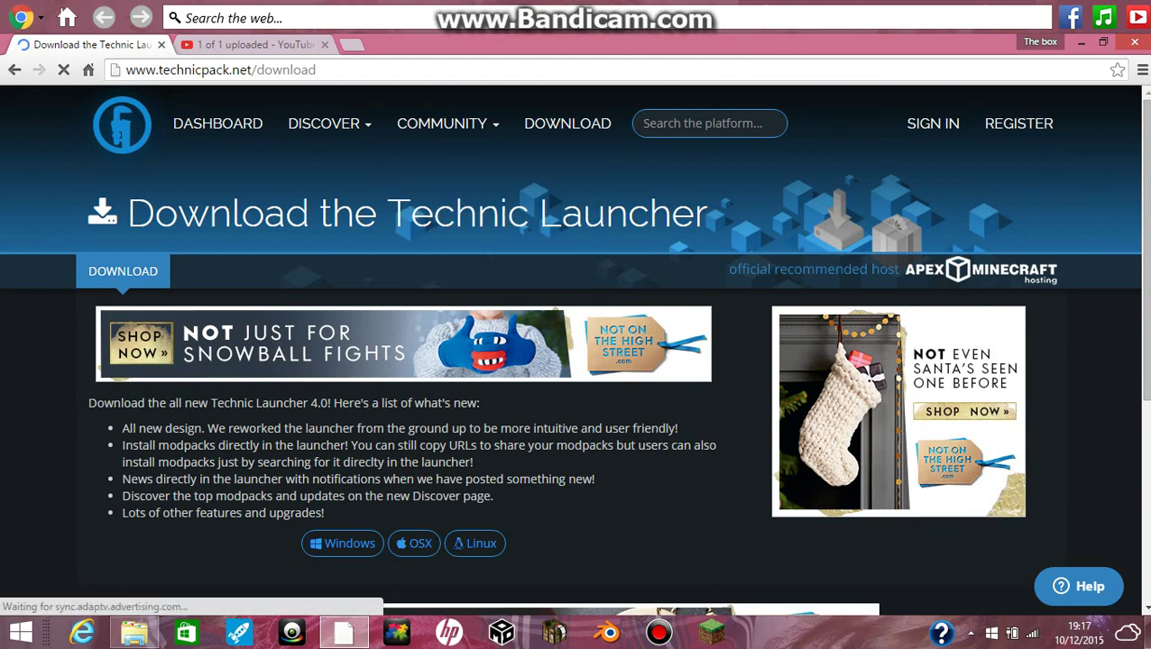
left_click(236, 45)
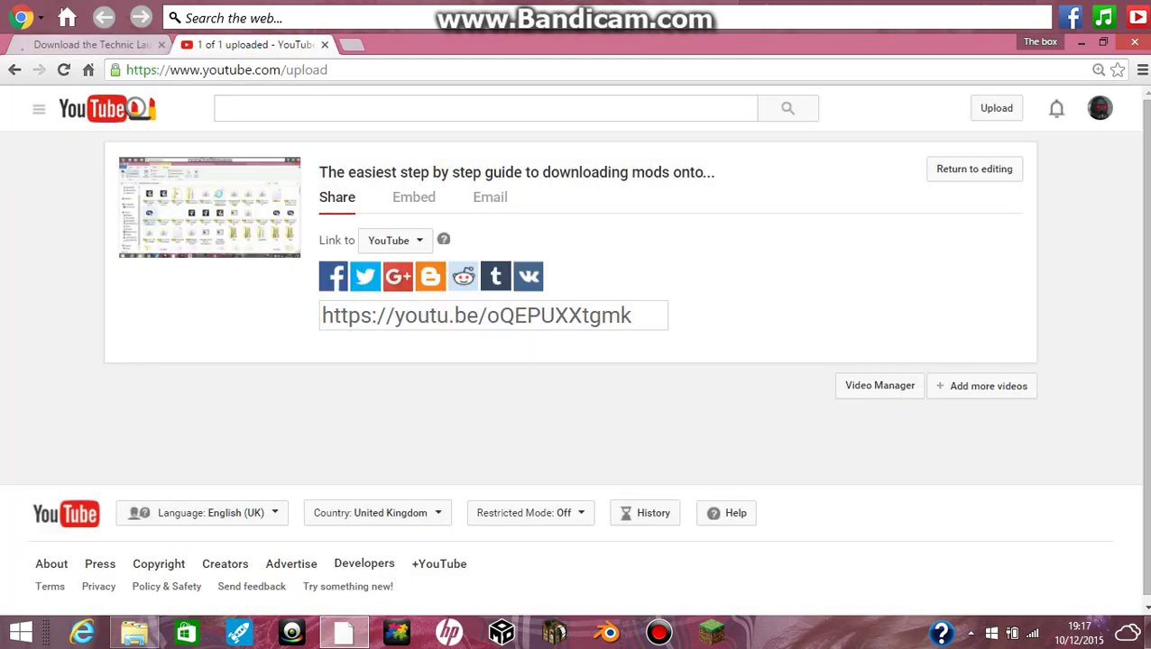
key("ctrl+Tab")
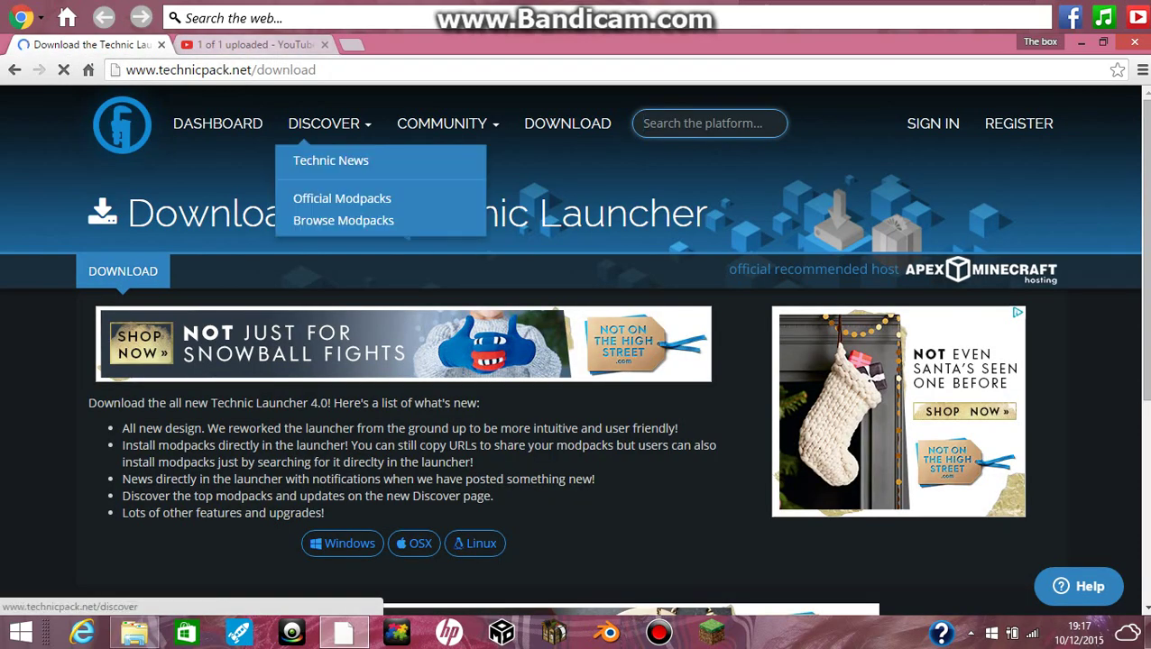
left_click(298, 70)
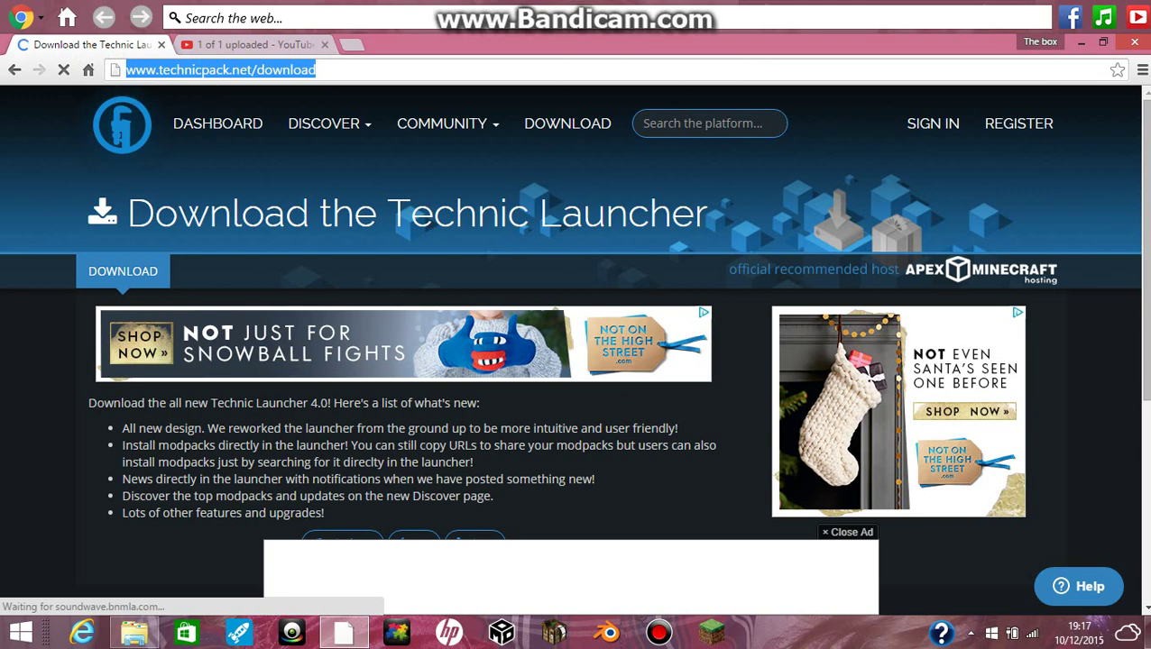
- View the Technic News page and return to the page with the launcher downloads
mouse_move(329, 124)
left_click(331, 161)
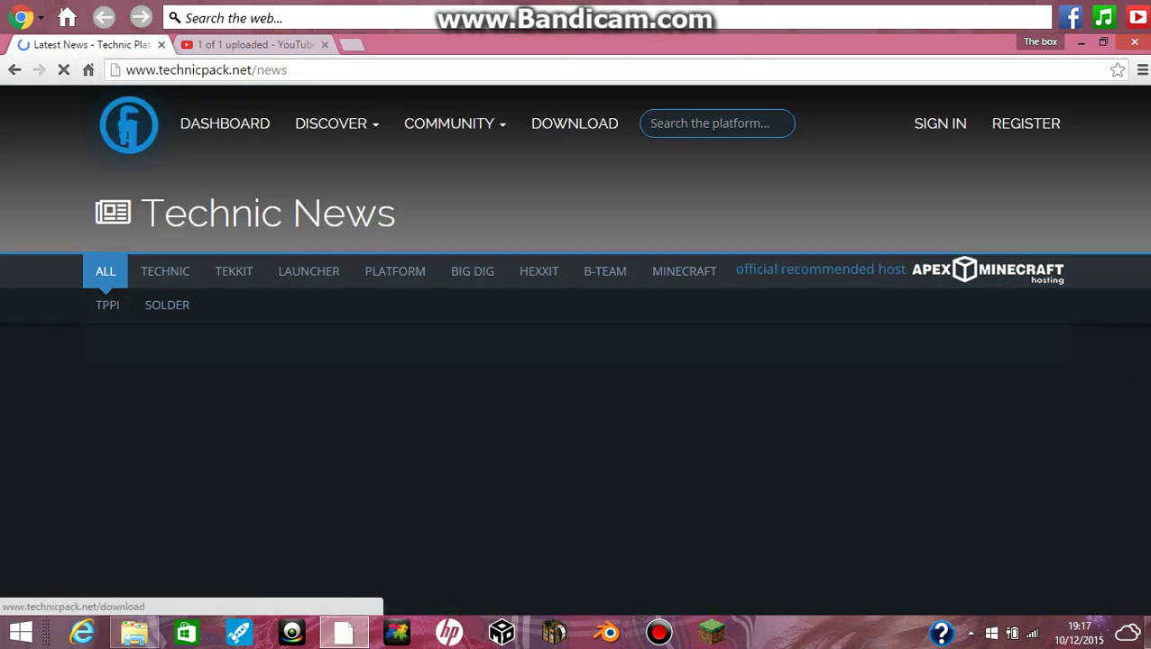
left_click(575, 124)
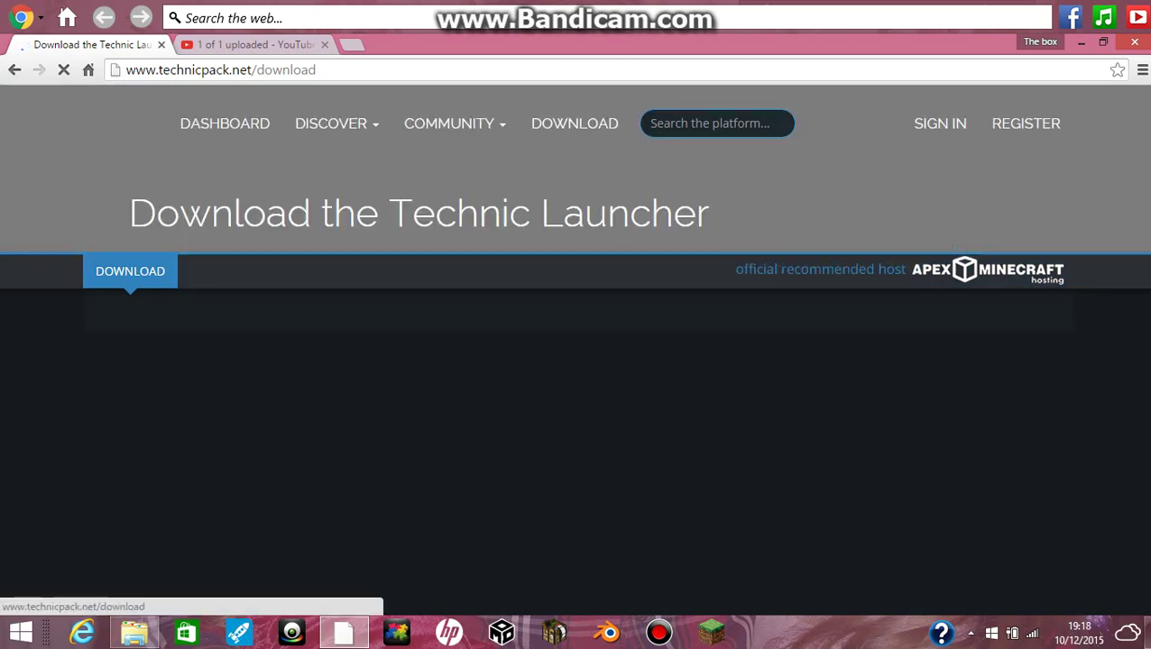
scroll(574, 350, "down", 1)
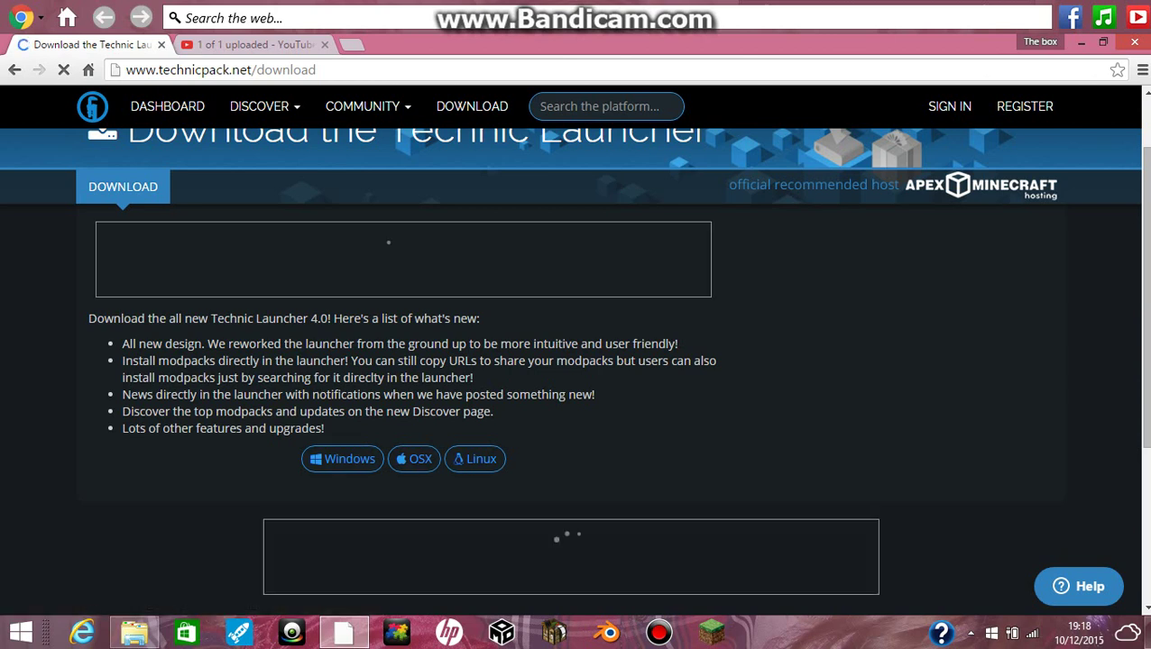
- Minimize the browser and launch Technic Launcher from its desktop shortcut
left_click(1080, 42)
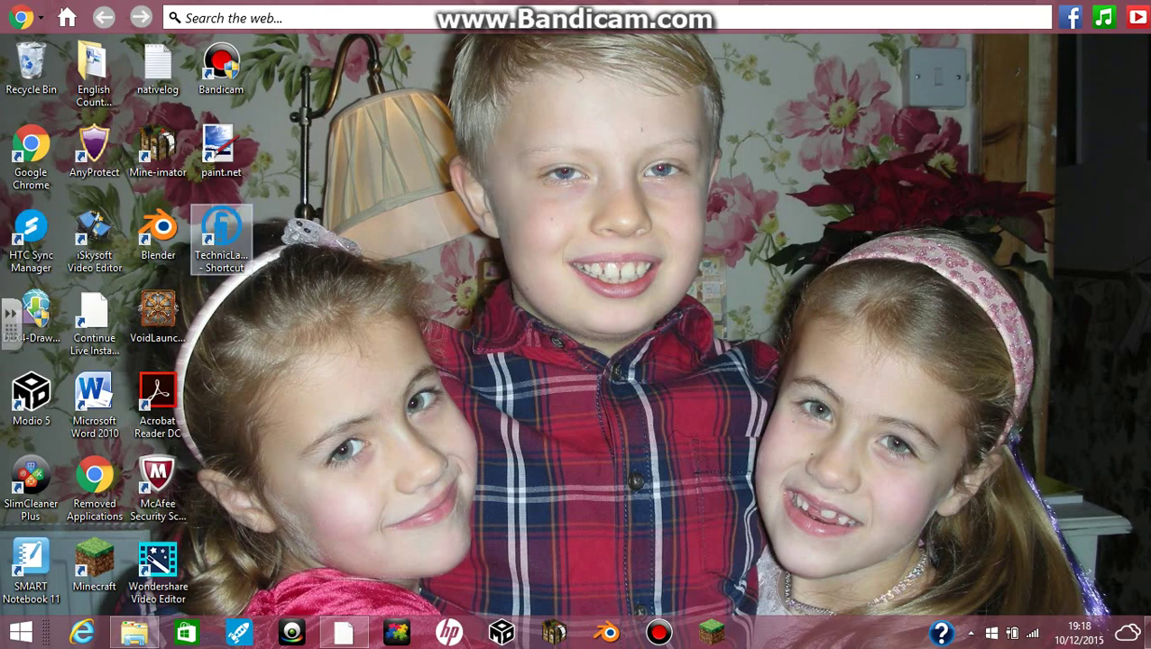
double_click(220, 229)
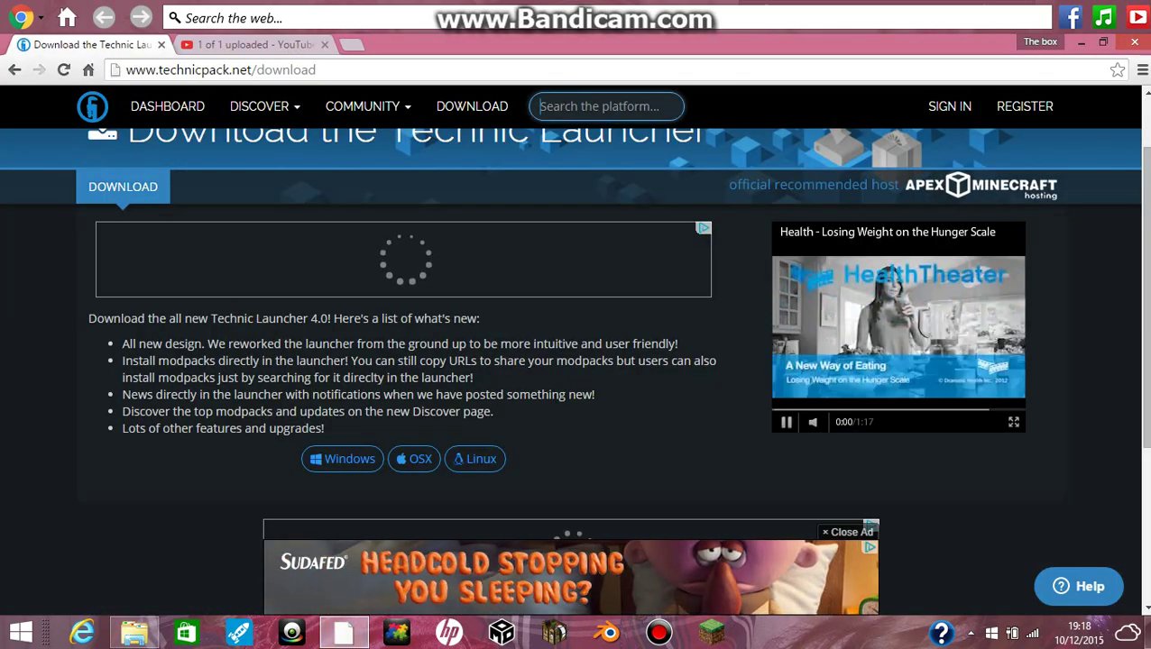
- Search the Technic platform website for PixelSpark - Pixelmon and open its modpack page
type("pixelSpark - Pixelmon")
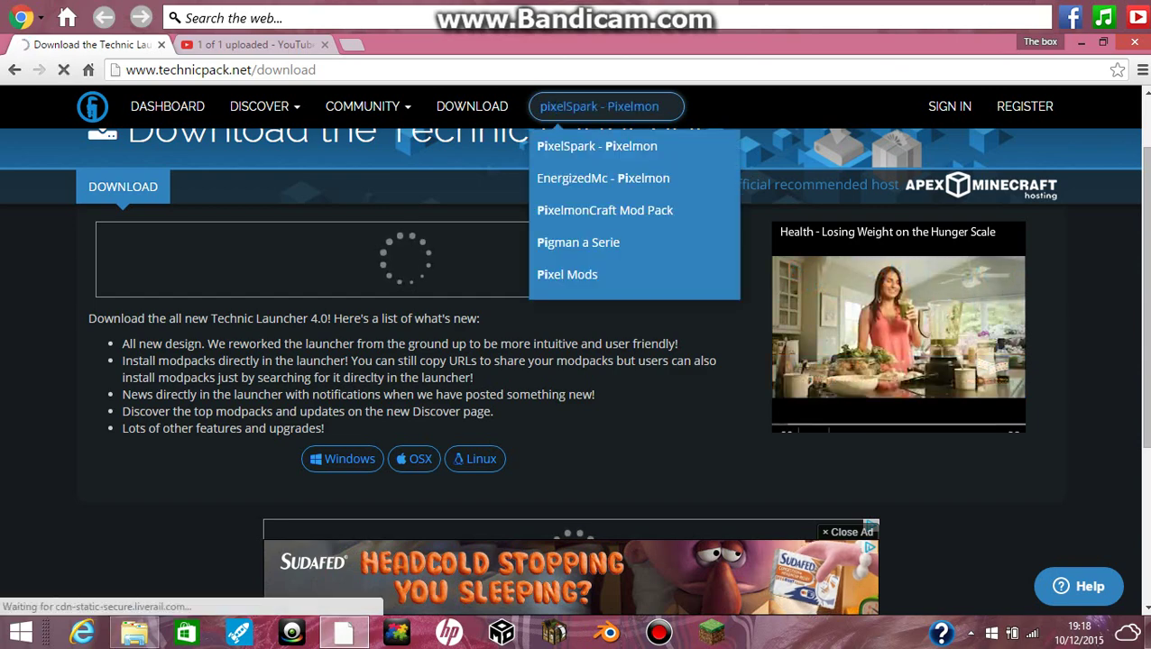
left_click(623, 147)
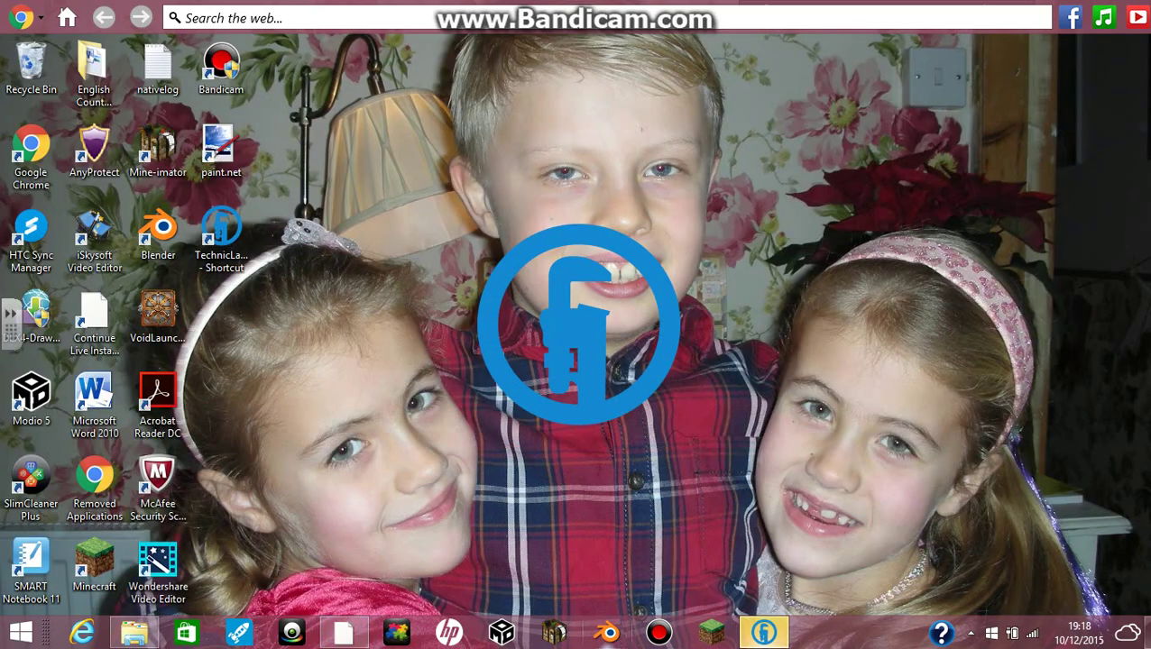
left_click(344, 633)
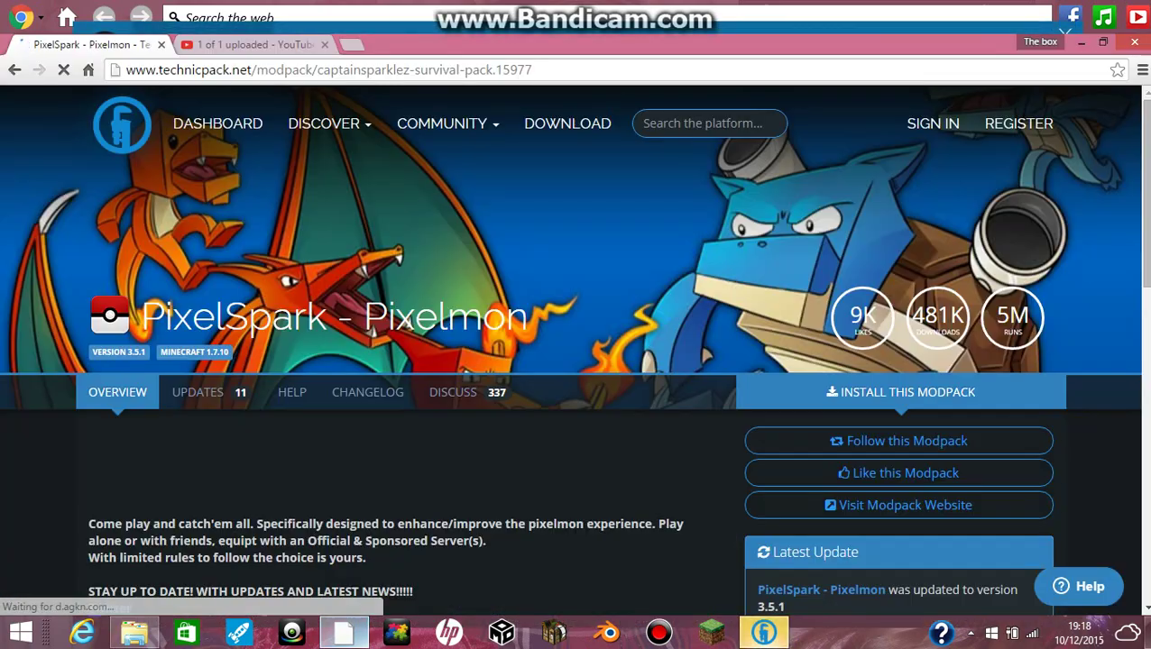
scroll(578, 352, "down", 3)
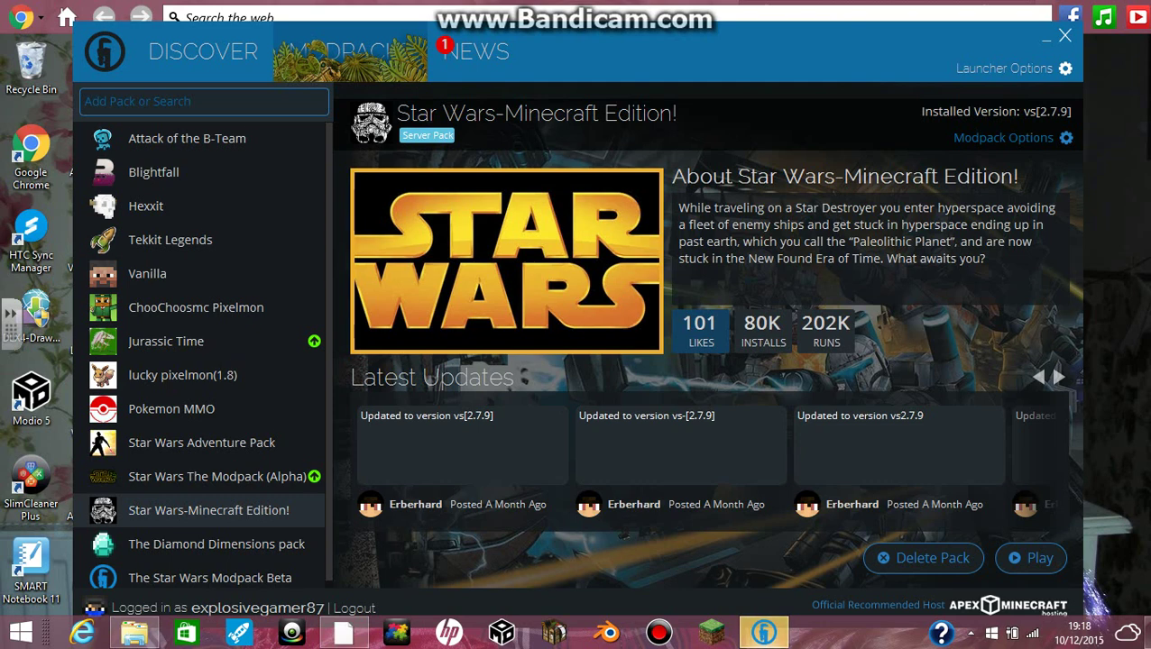
- Open the Launcher Options in Technic Launcher and look through the Java, video, about and general settings
scroll(203, 361, "down", 1)
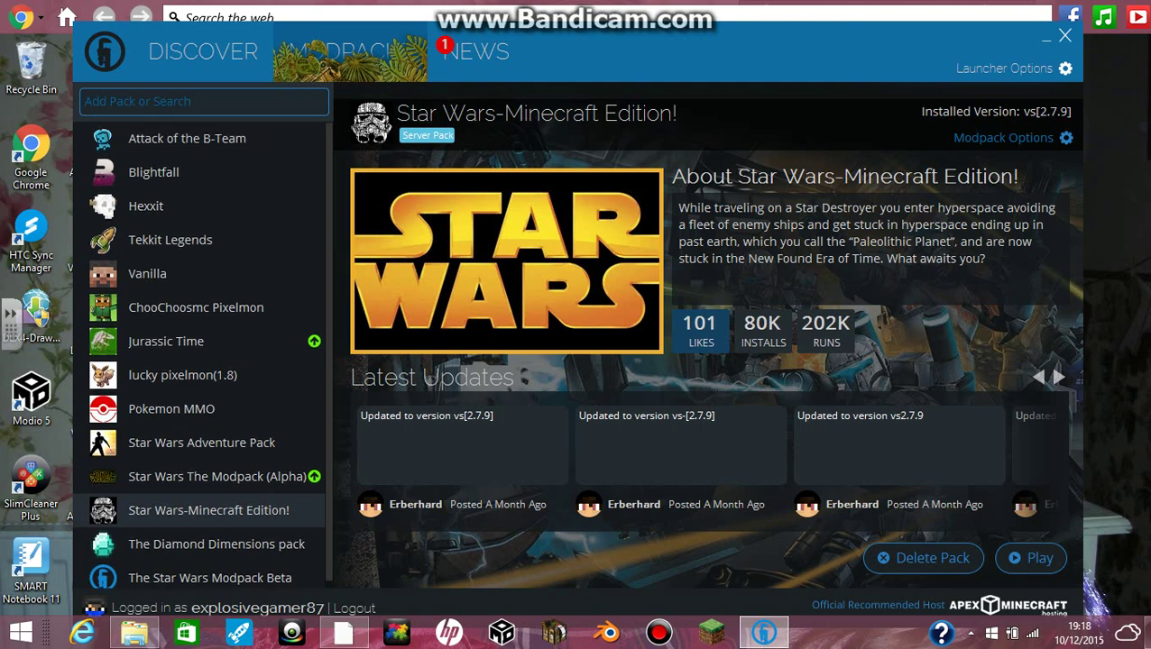
left_click(1013, 69)
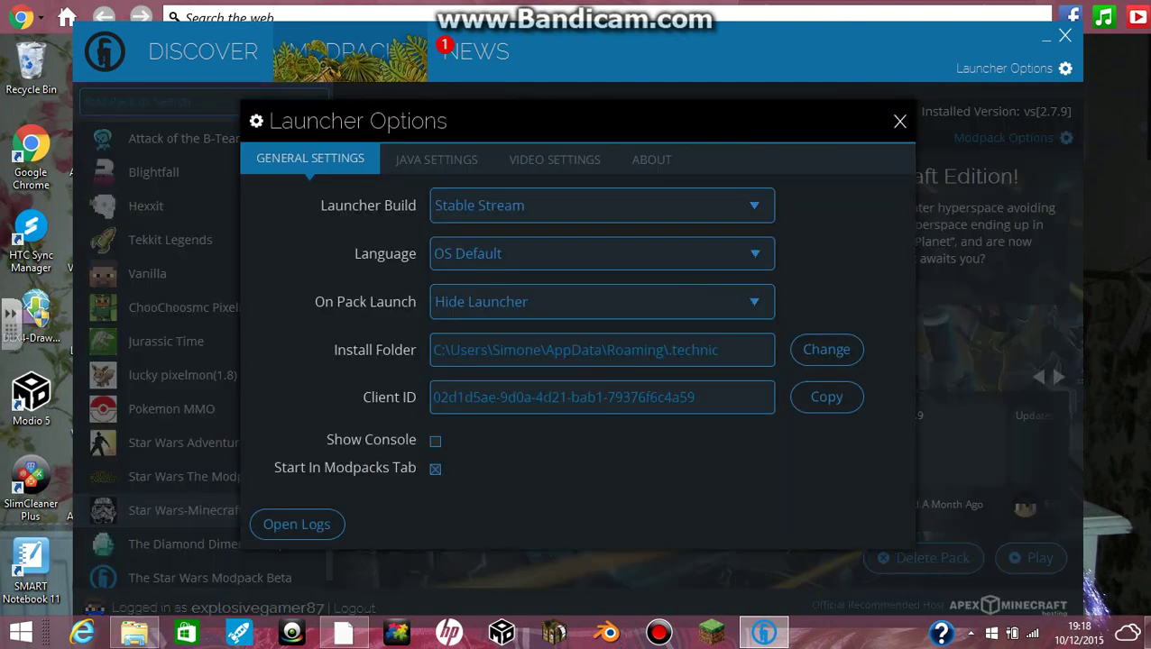
left_click(437, 160)
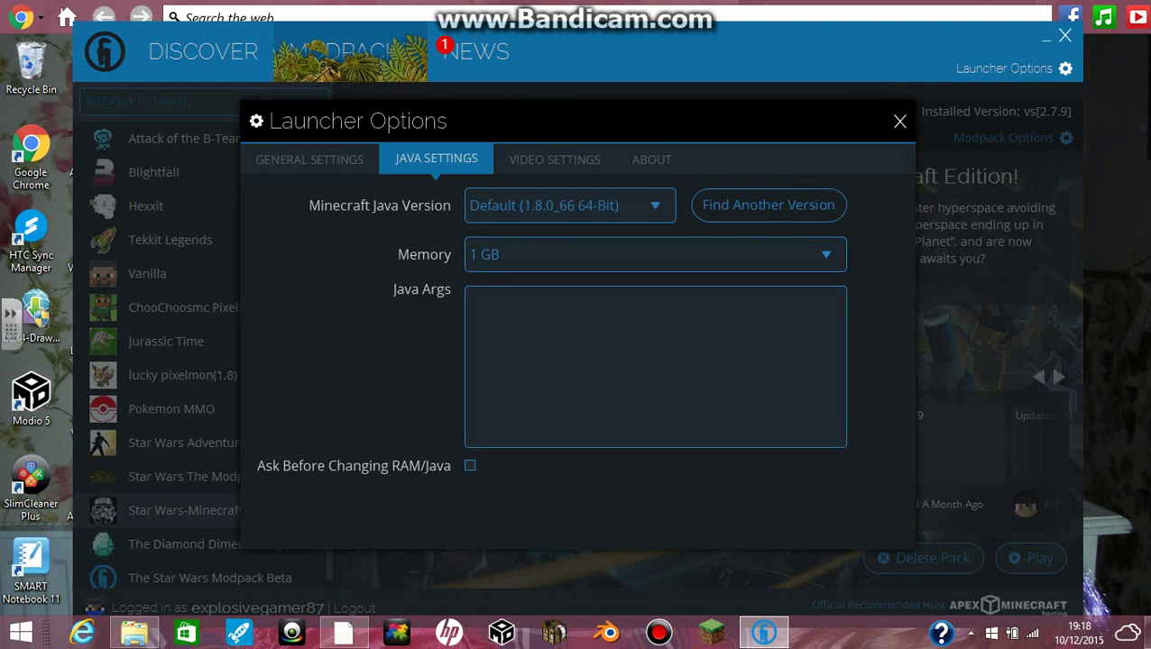
left_click(555, 159)
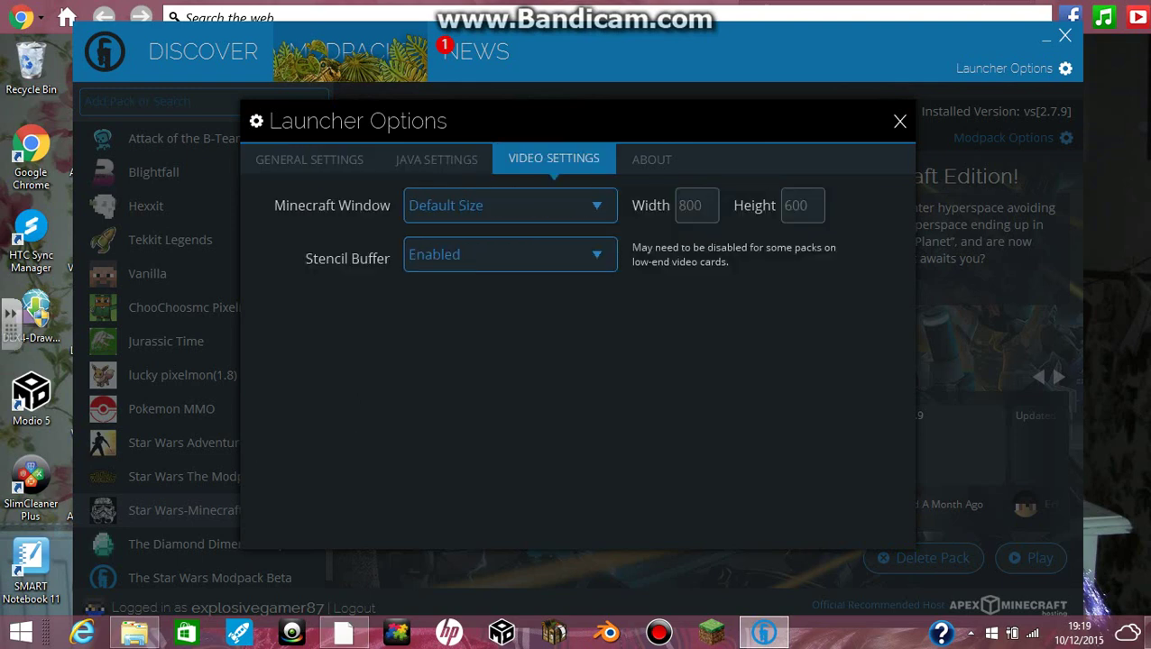
left_click(651, 160)
left_click(310, 159)
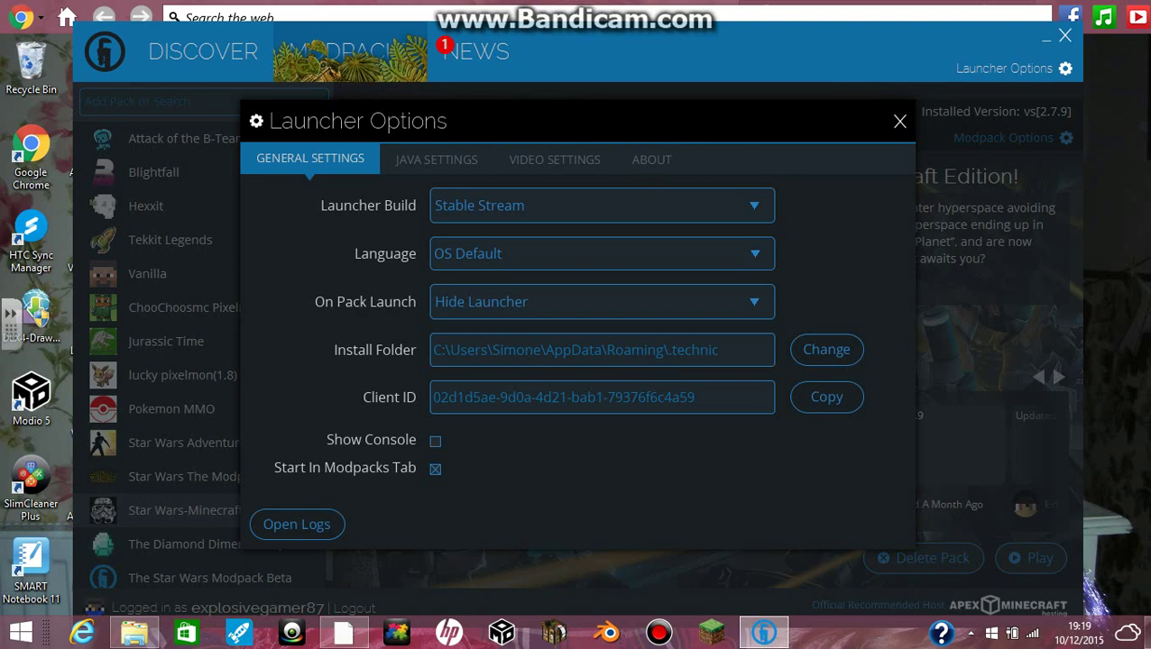
- Set On Pack Launch to Stay Open and choose Stable Stream as the launcher build
left_click(754, 303)
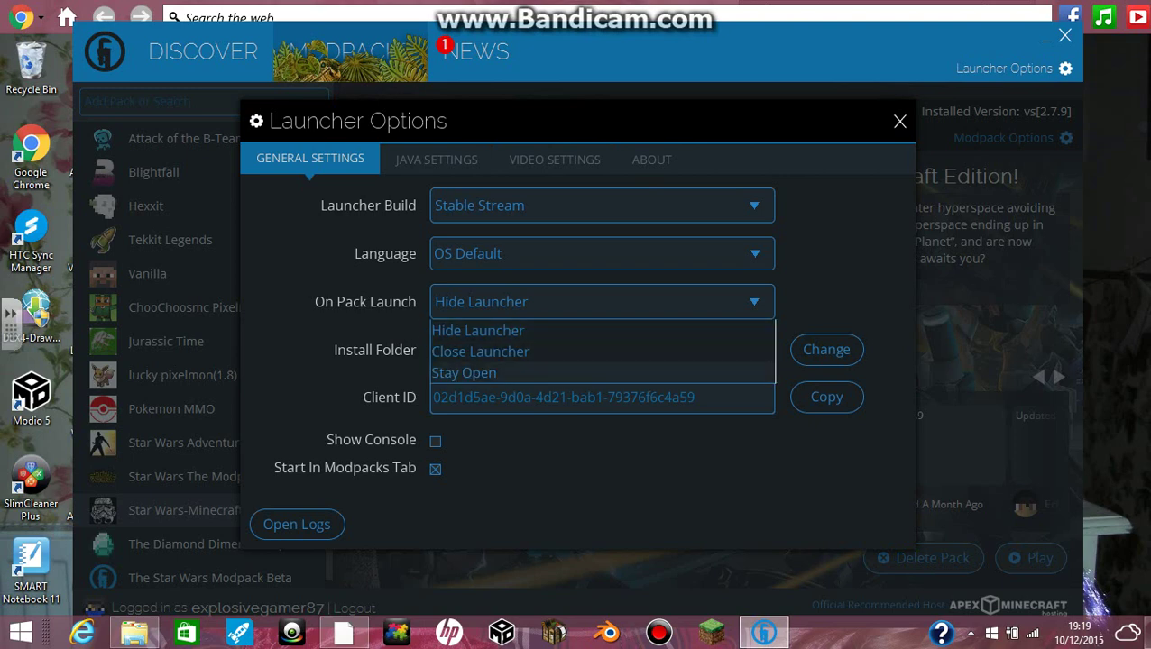
left_click(463, 372)
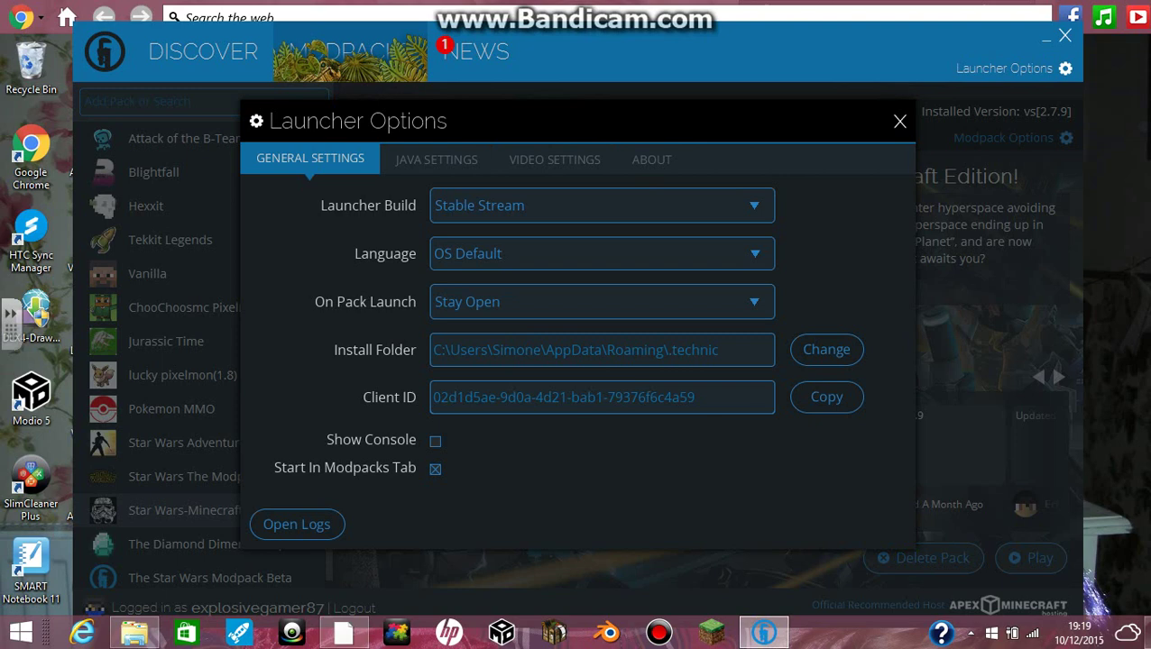
left_click(602, 206)
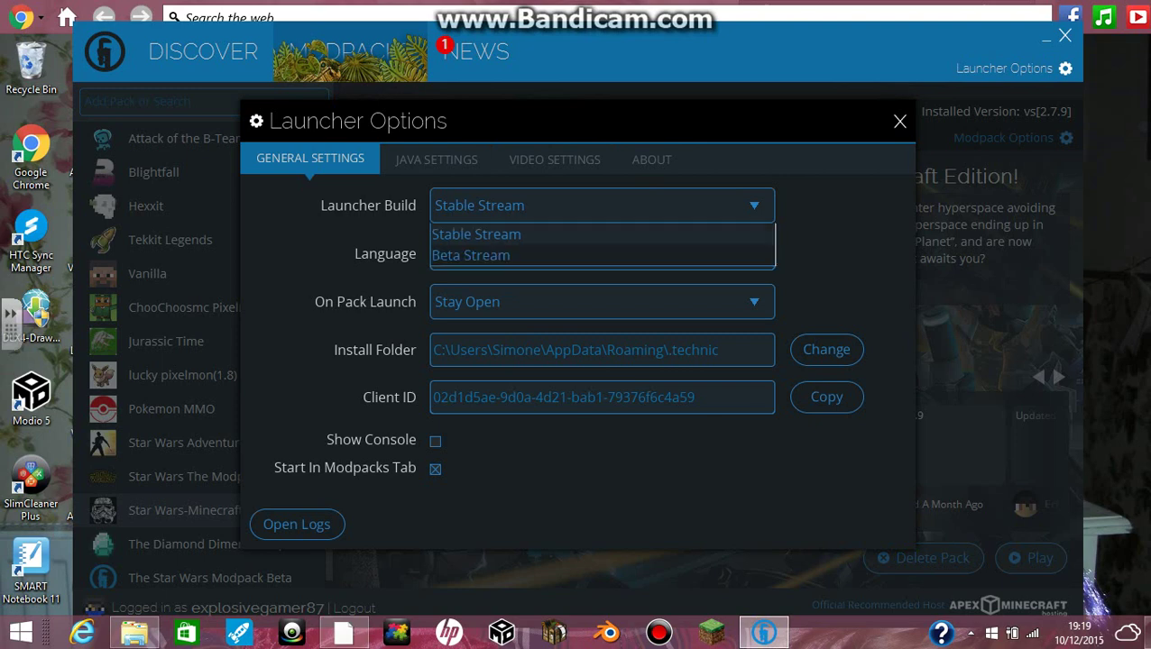
left_click(477, 235)
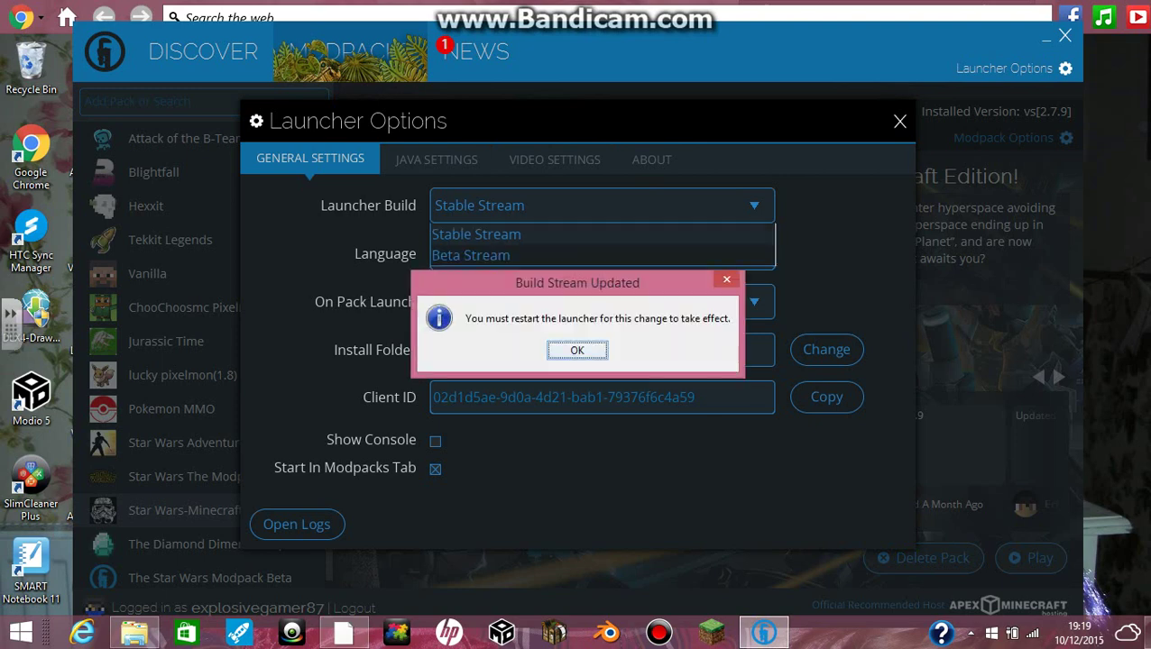
key("Return")
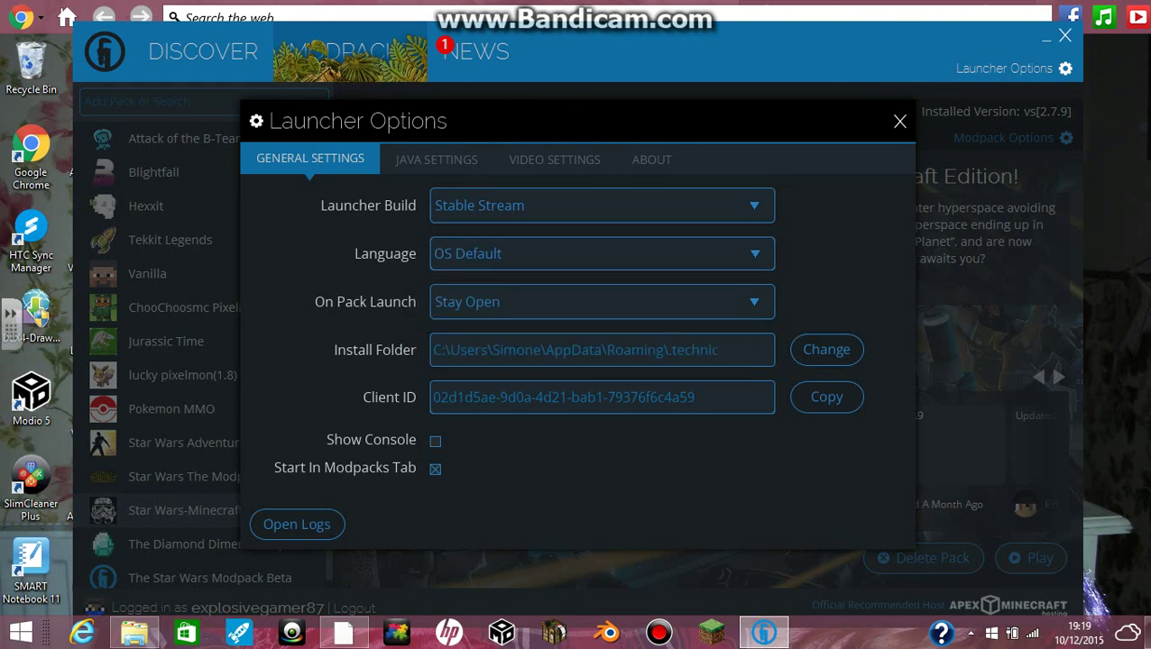
- Examine the available Minecraft Java versions and memory sizes in the Java settings
left_click(554, 160)
left_click(436, 160)
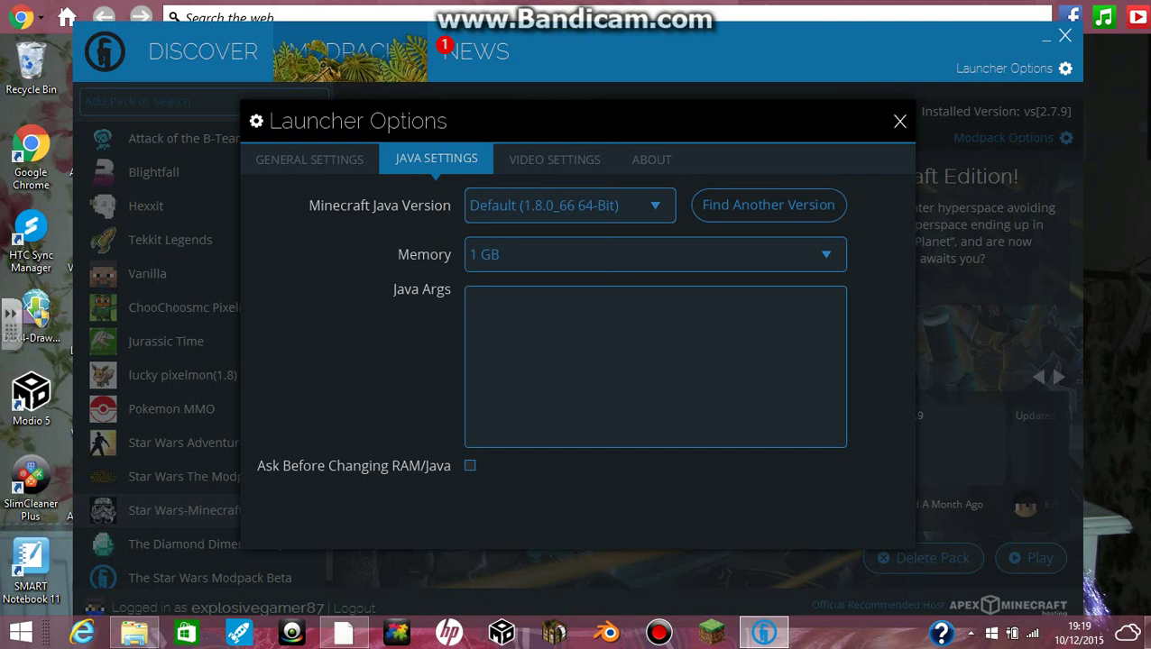
left_click(655, 206)
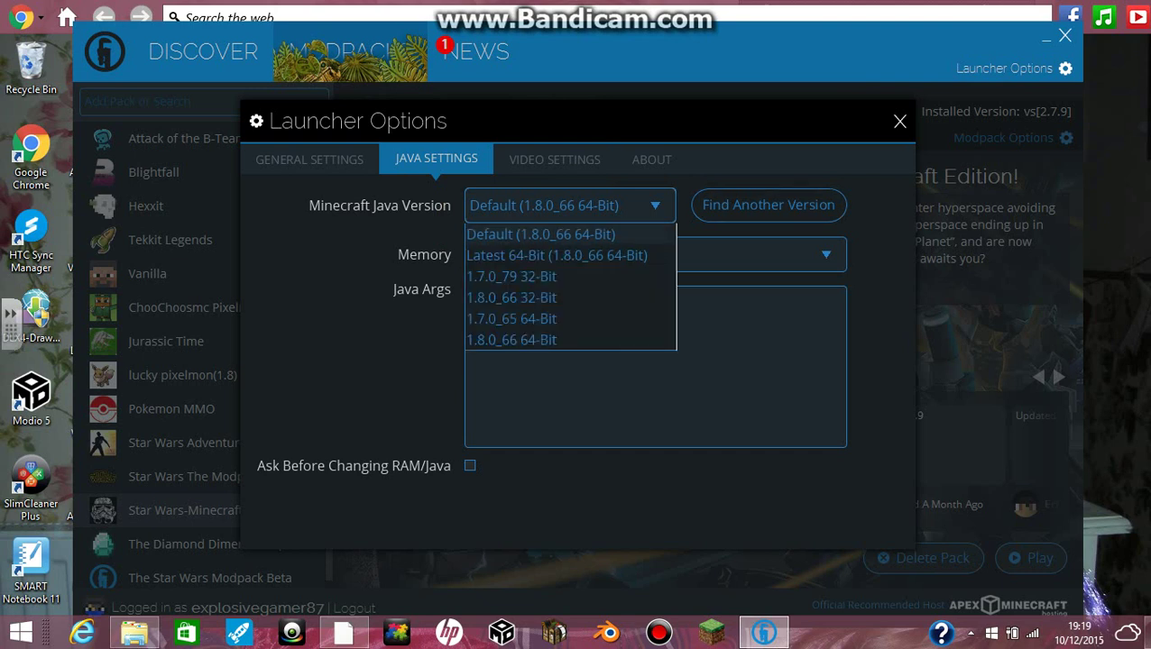
left_click(655, 206)
left_click(826, 255)
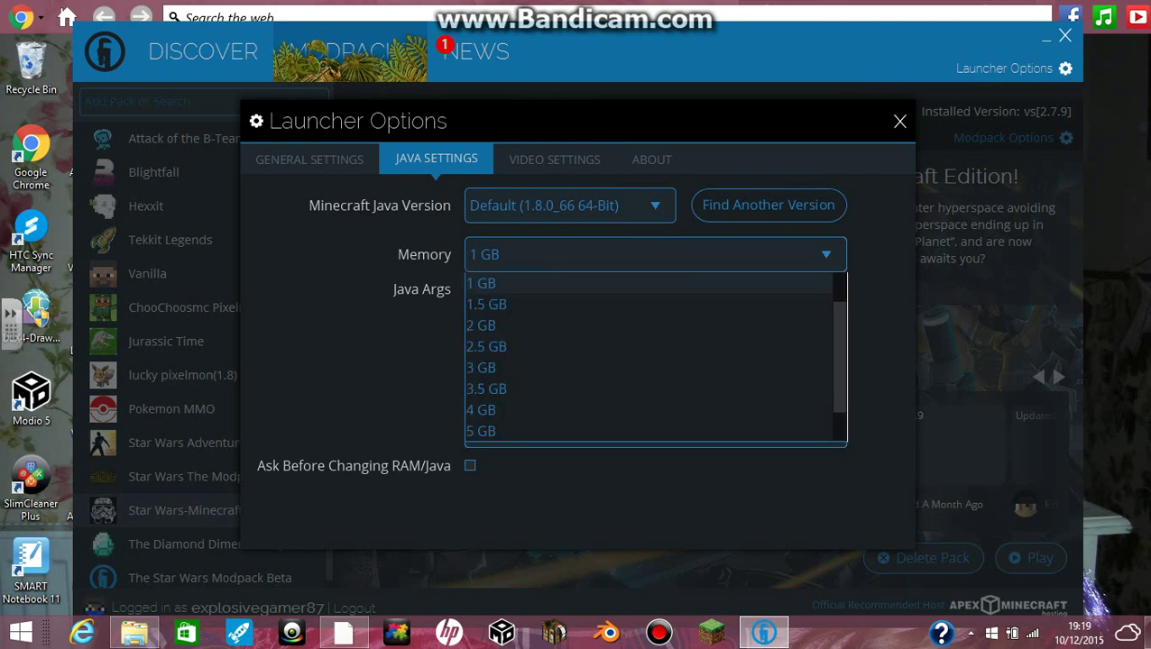
key("Escape")
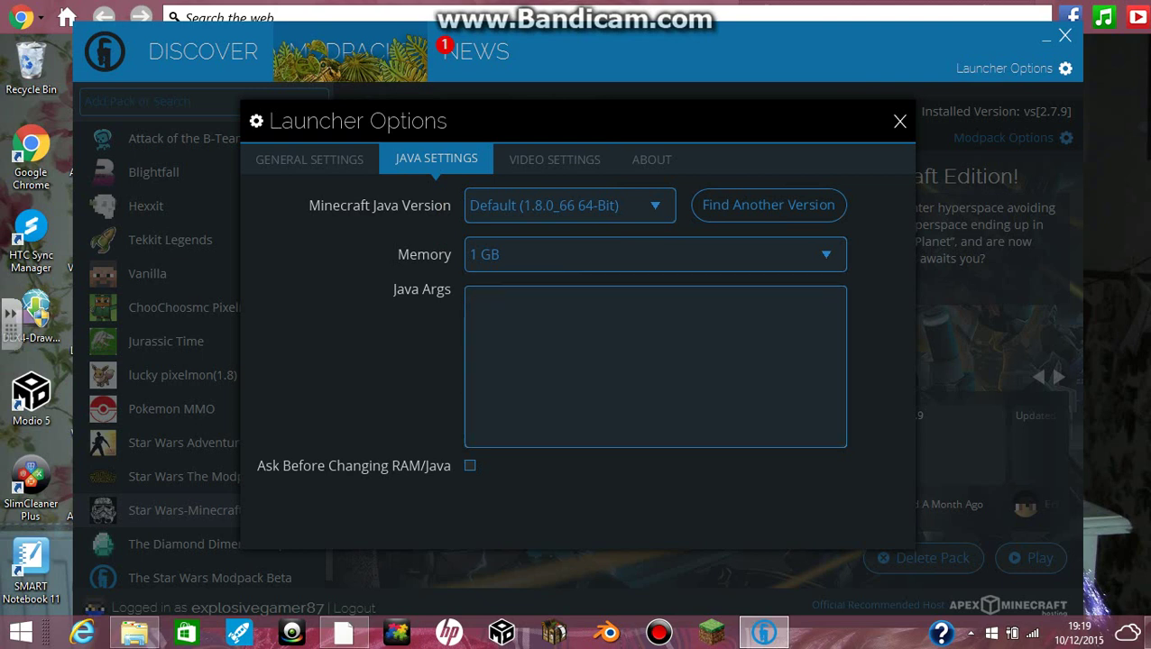
- Check the general settings and the launcher's About information, and close the Launcher Options
left_click(309, 160)
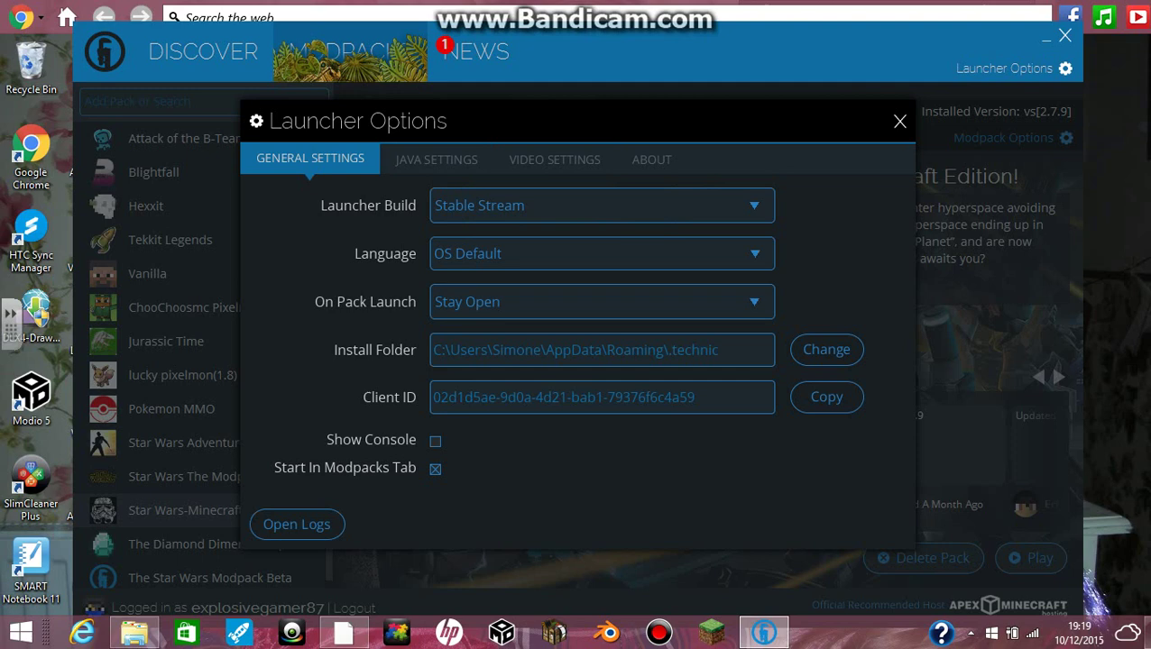
key("ctrl+Tab")
key("ctrl+Tab")
key("ctrl+Tab")
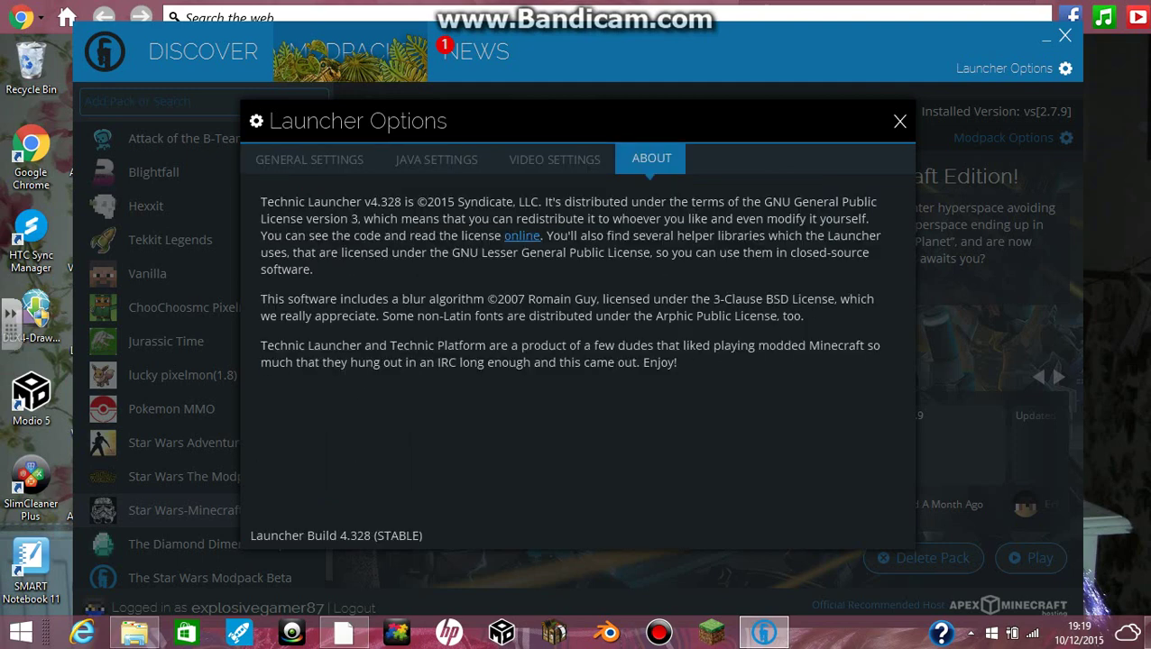
key("Escape")
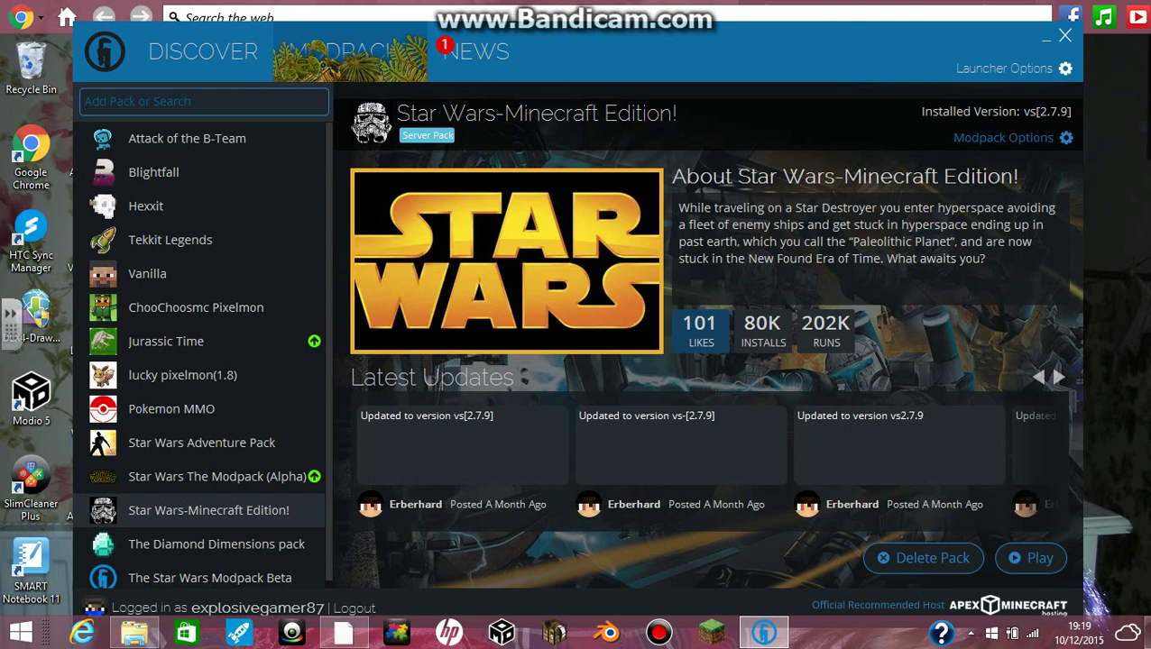
- View the details of The Diamond Dimensions pack and The Star Wars Modpack Beta in the modpack list
left_click(216, 545)
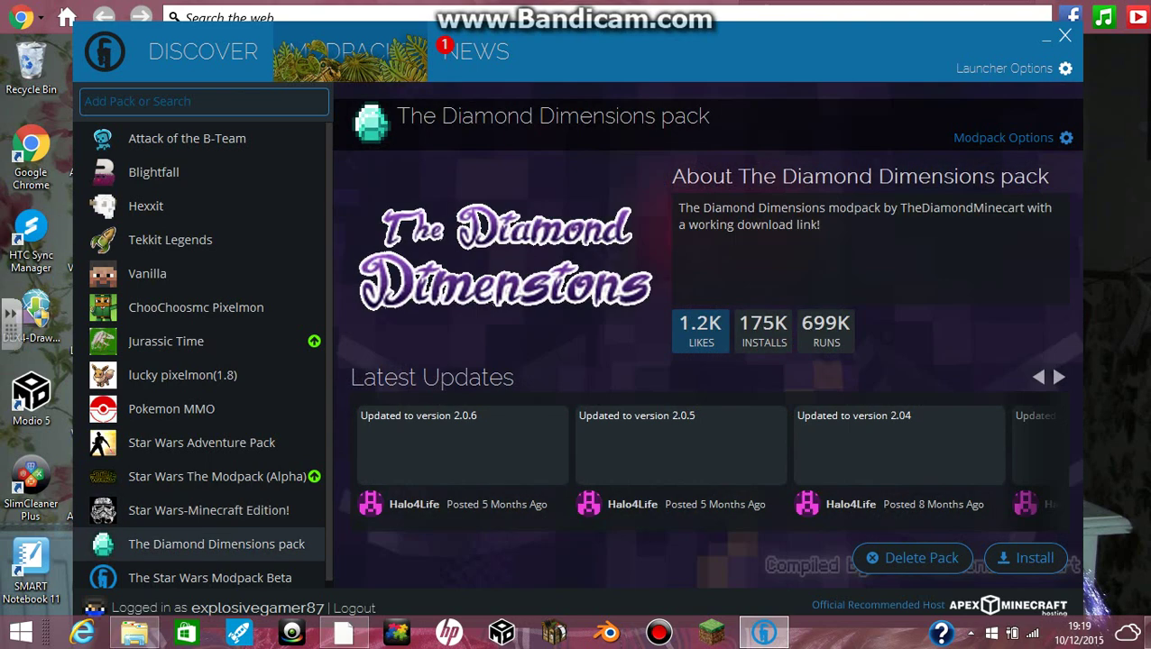
scroll(202, 355, "down", 1)
left_click(209, 572)
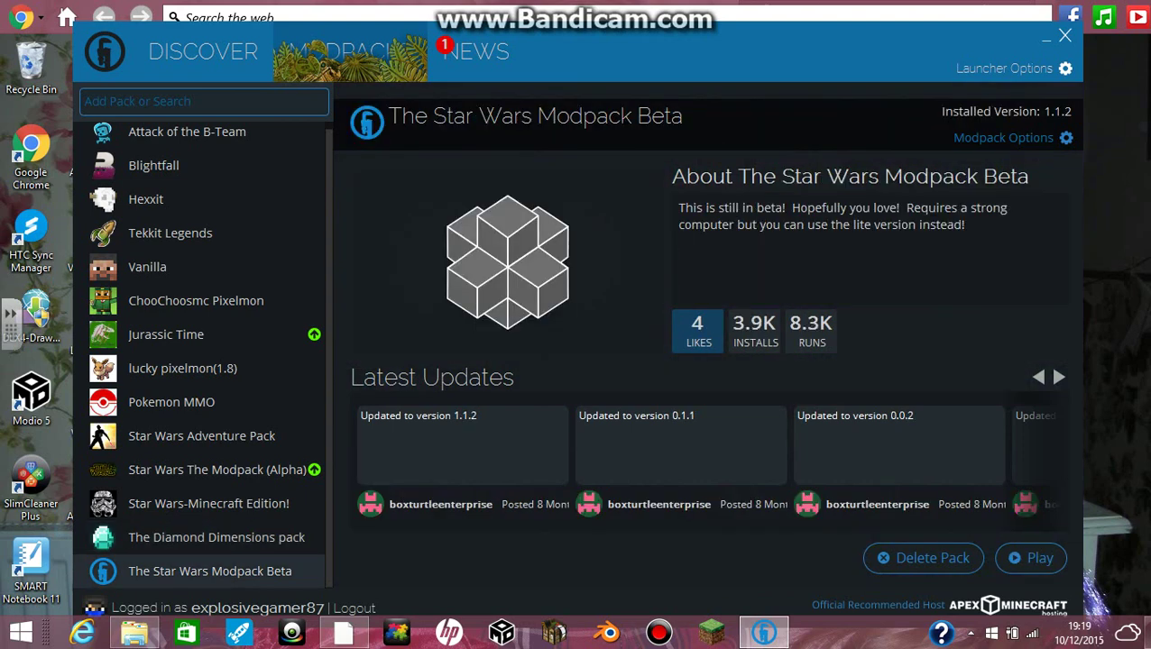
- View the details of Attack of the B-Team, Blightfall, Hexxit and Vanilla in the modpack list
scroll(202, 355, "up", 1)
left_click(186, 139)
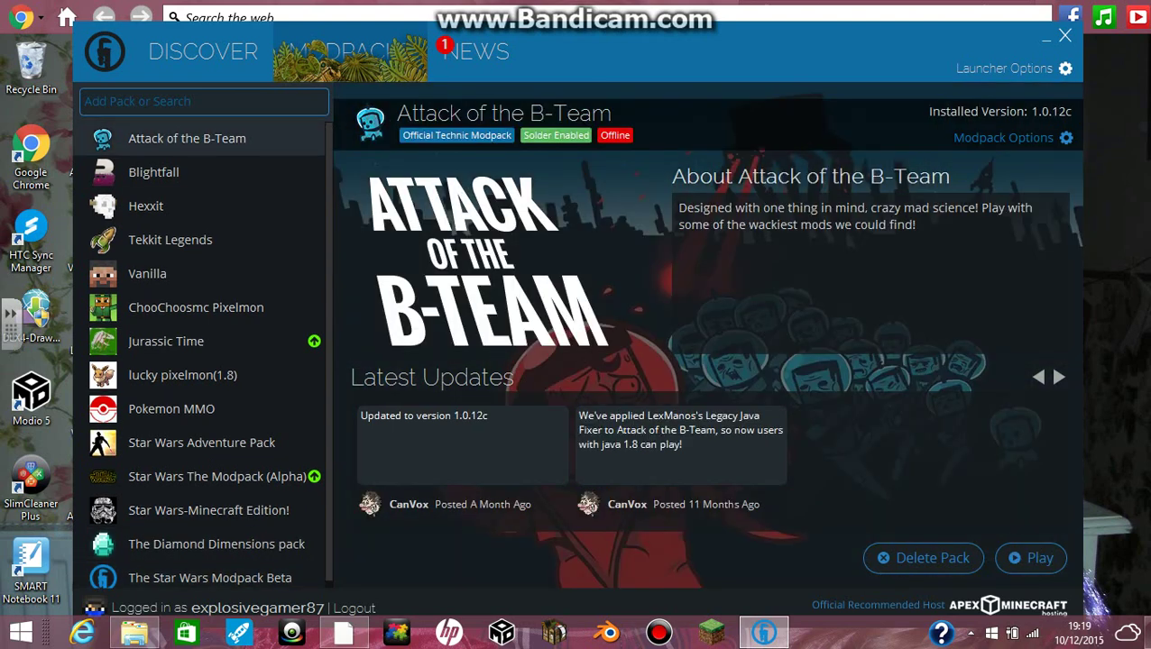
left_click(172, 172)
left_click(172, 207)
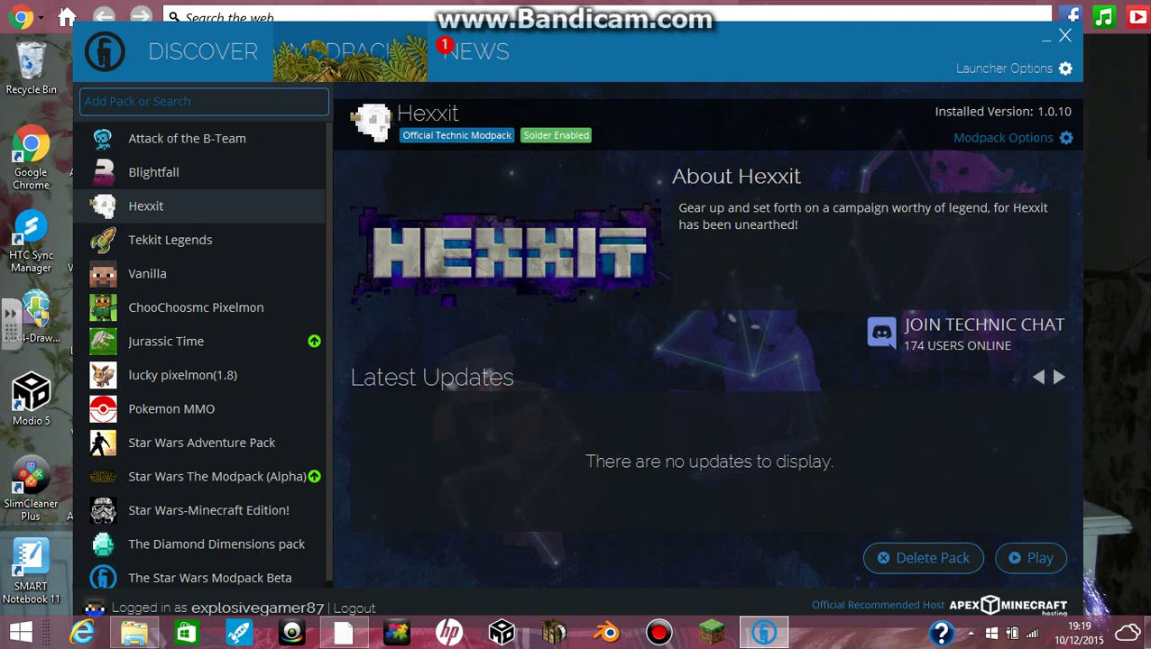
left_click(171, 274)
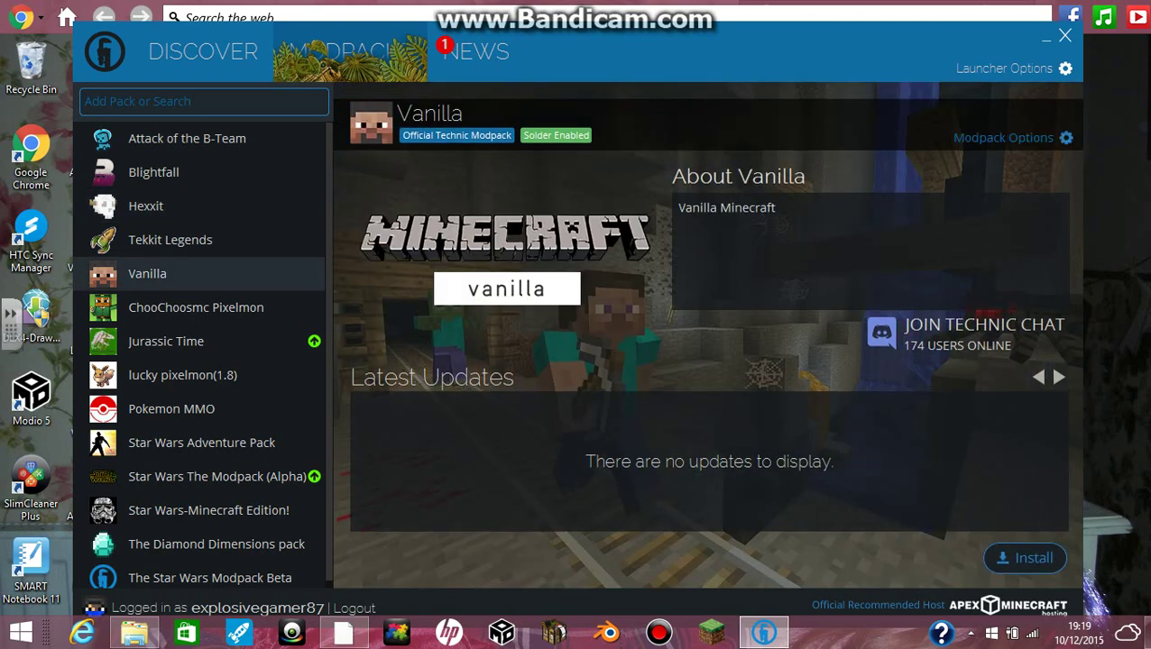
- Select the Blightfall modpack and start installing it
left_click(171, 172)
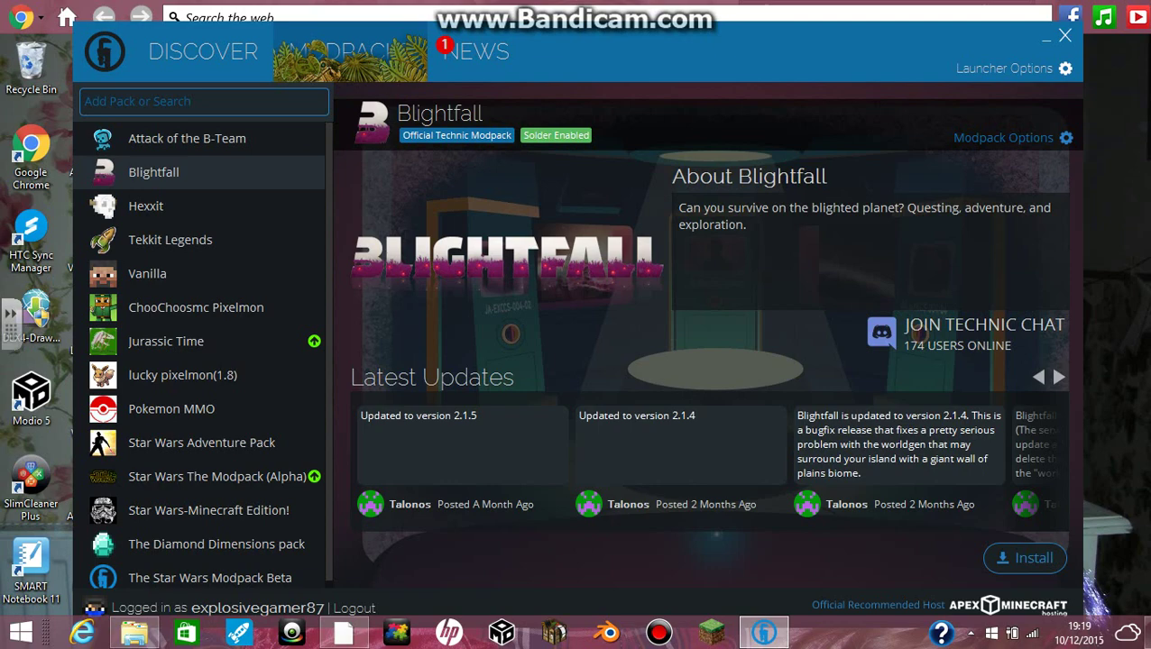
left_click(1025, 559)
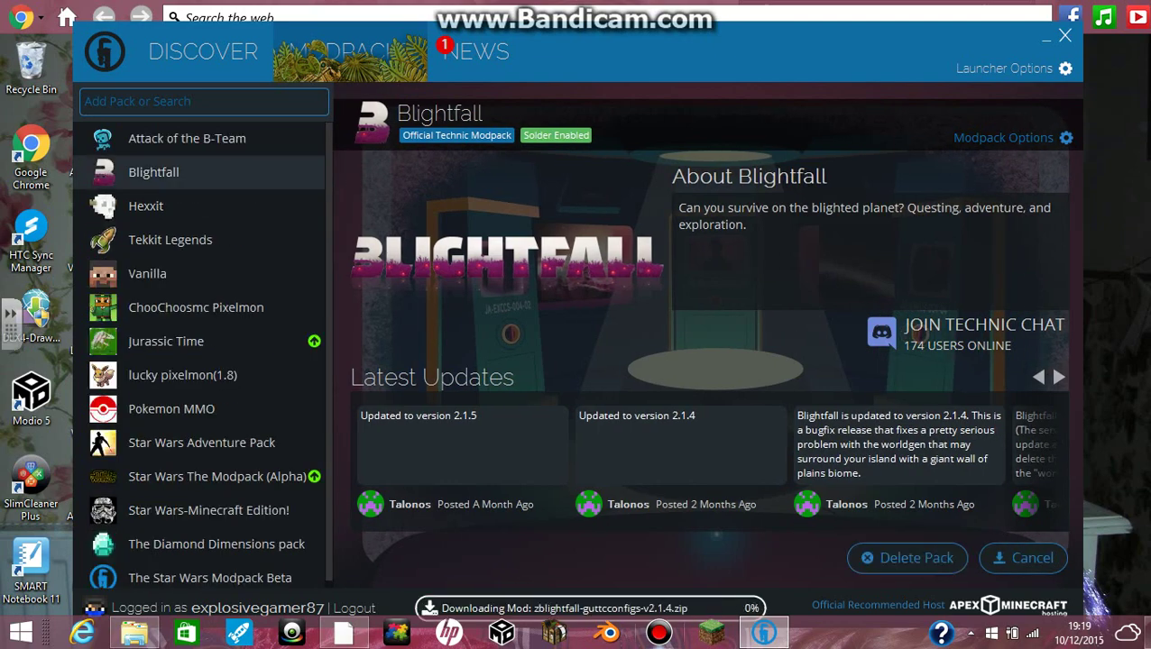
- Check the PixelSpark - Pixelmon page in Chrome, and return to the pack search field in the Technic Launcher
left_click(343, 634)
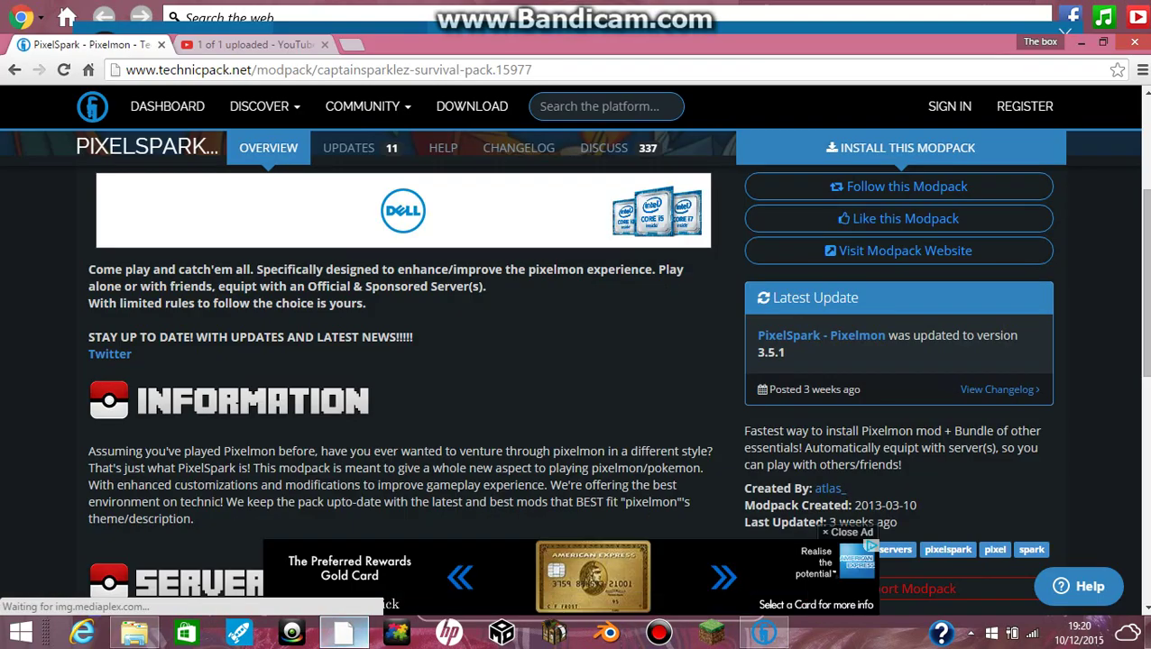
left_click(344, 633)
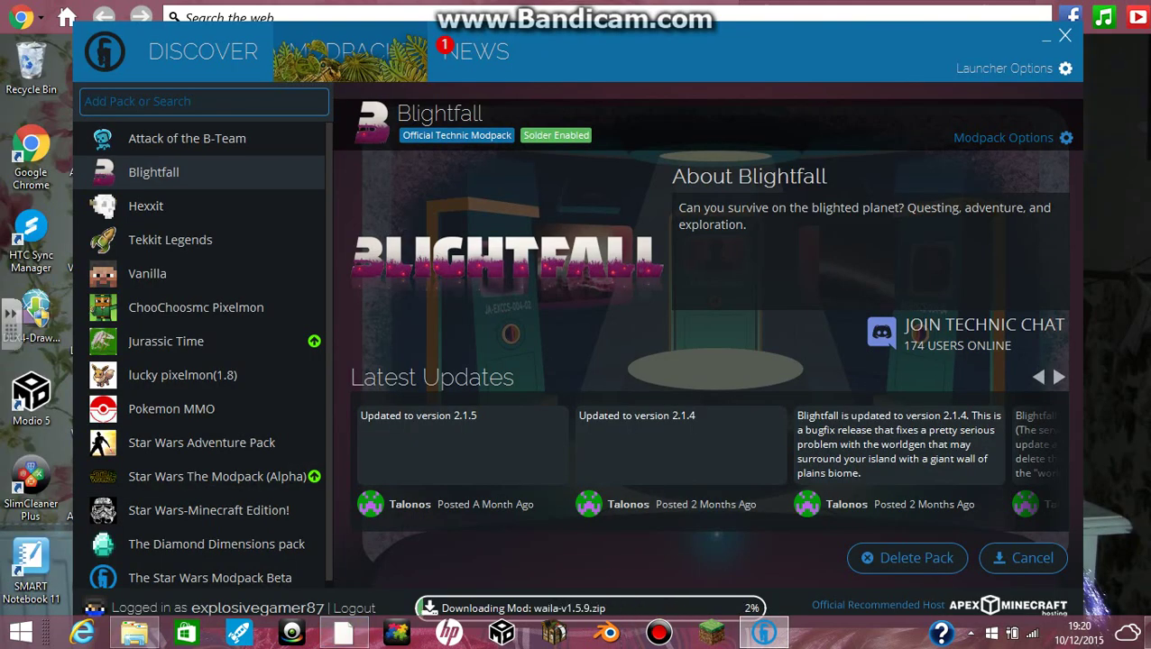
left_click(204, 102)
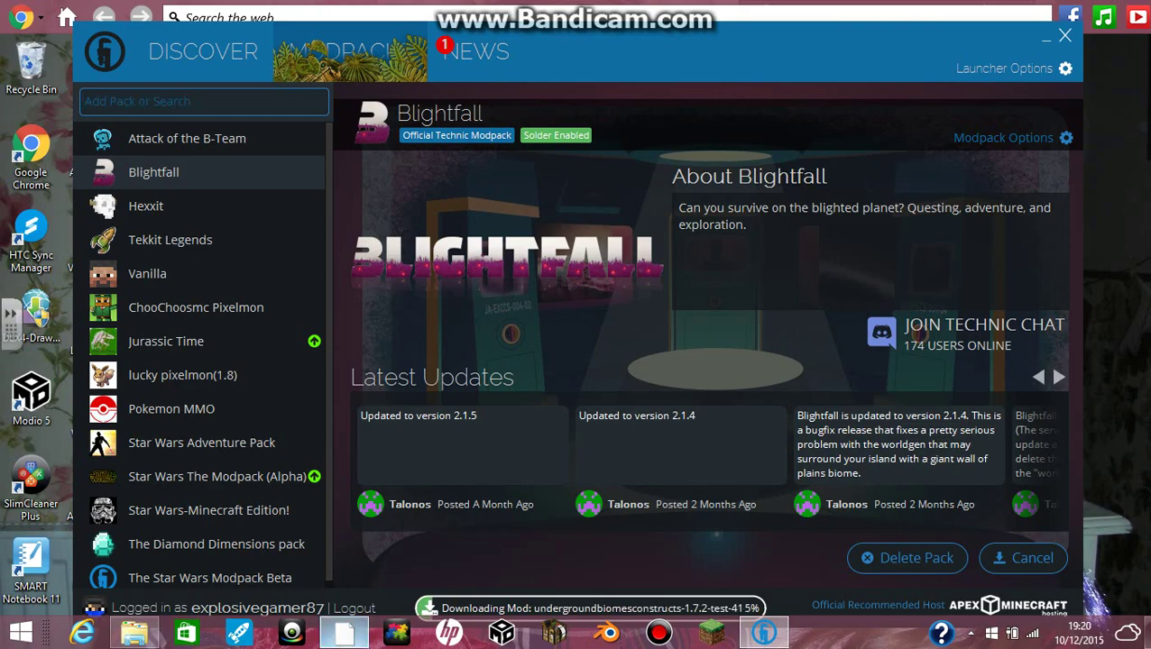
- Look over the PixelSpark - Pixelmon page in Chrome, close its overlay ad and switch back to the Technic Launcher
left_click(342, 633)
scroll(575, 361, "up", 3)
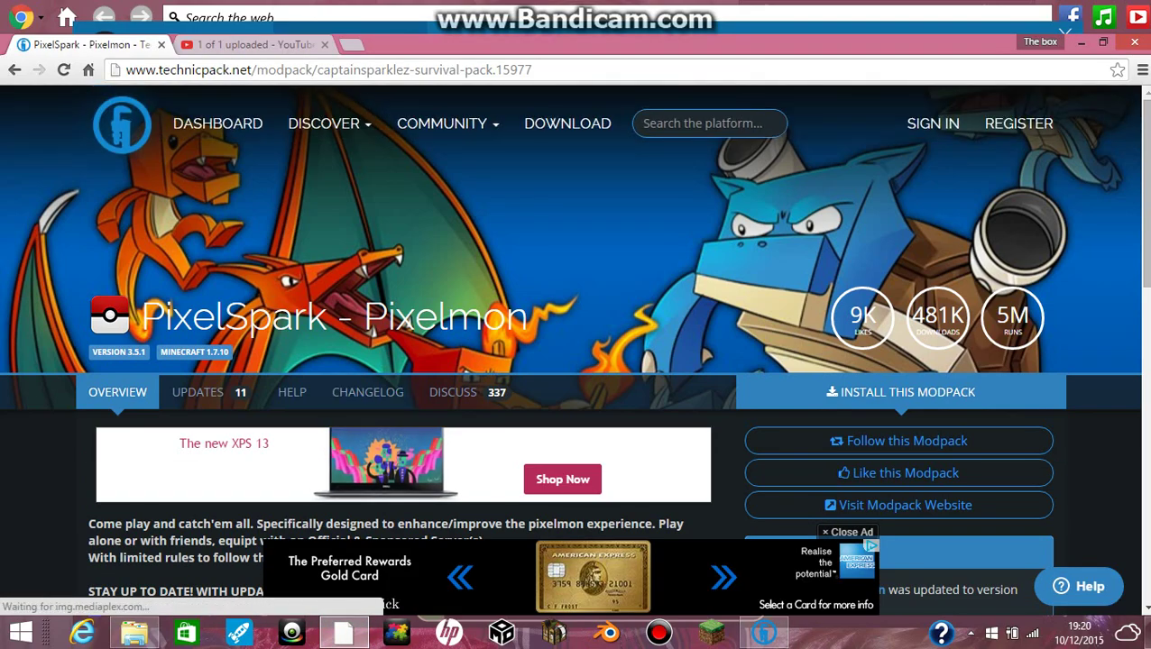
scroll(575, 361, "down", 3)
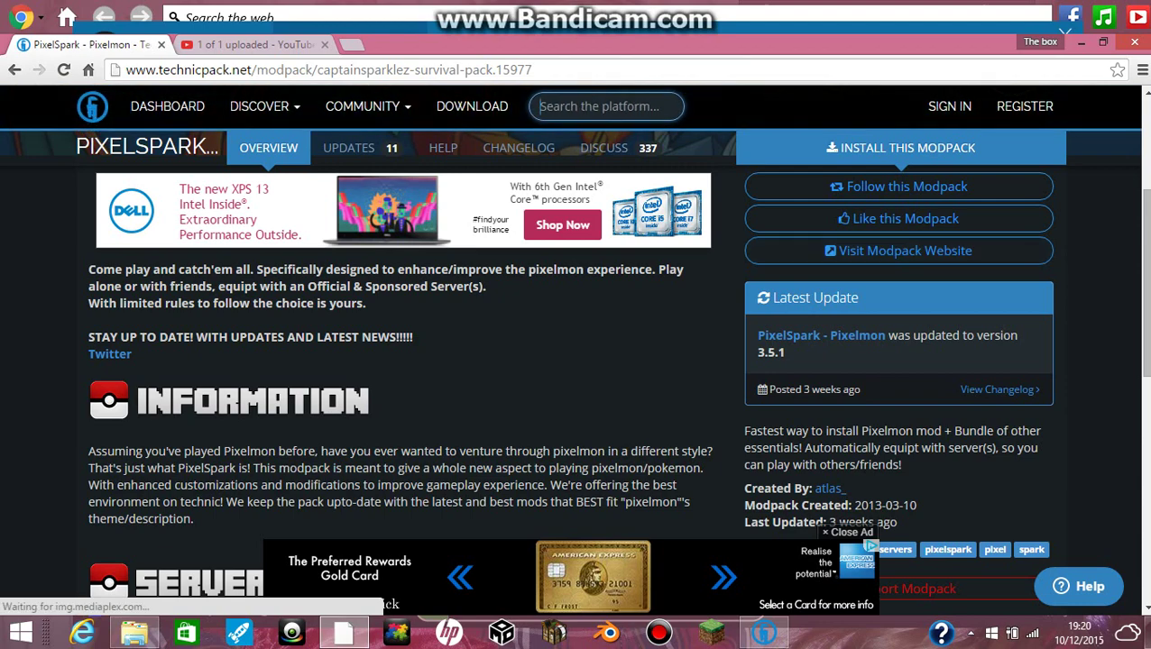
left_click(848, 533)
left_click(764, 634)
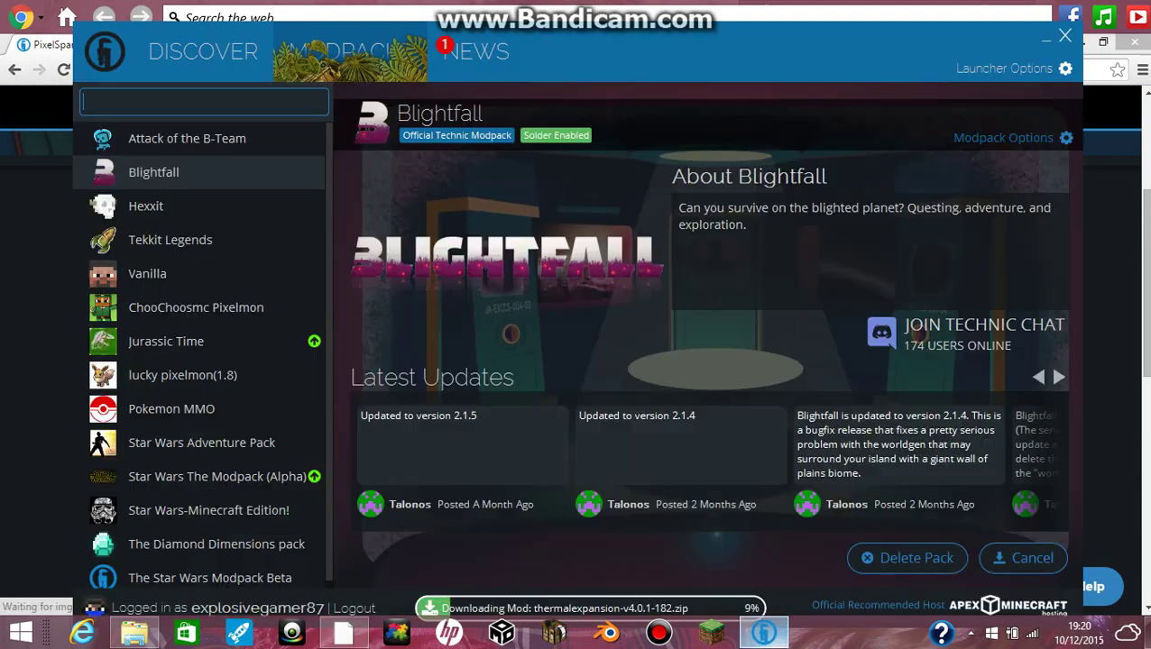
- Revisit the modpack web page in Chrome, and check the pack list and Blightfall download in the Technic Launcher
left_click(343, 633)
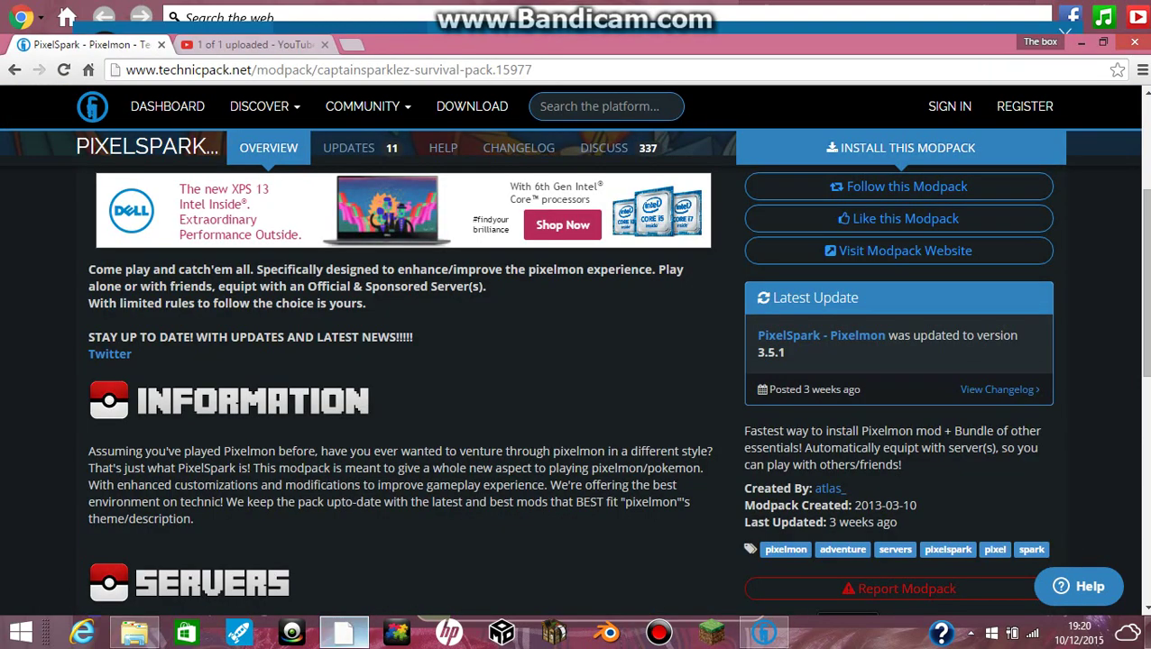
left_click(764, 633)
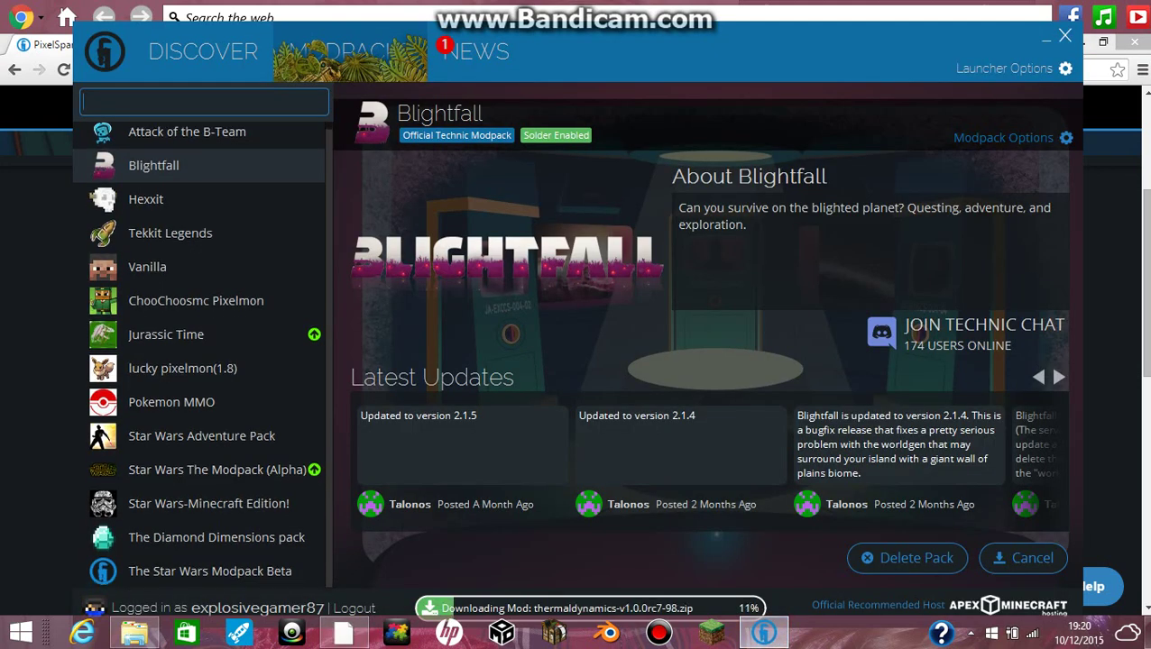
scroll(198, 352, "down", 1)
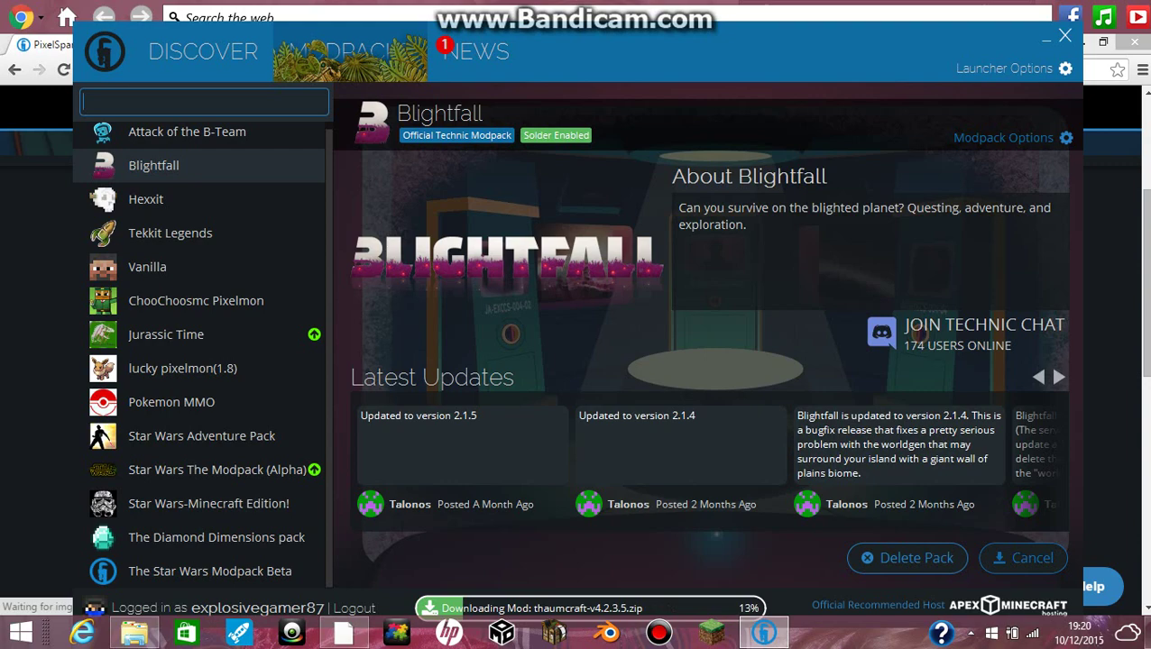
- Minimize all open windows to show the Windows desktop with the TechnicLauncher shortcut
left_click(1146, 632)
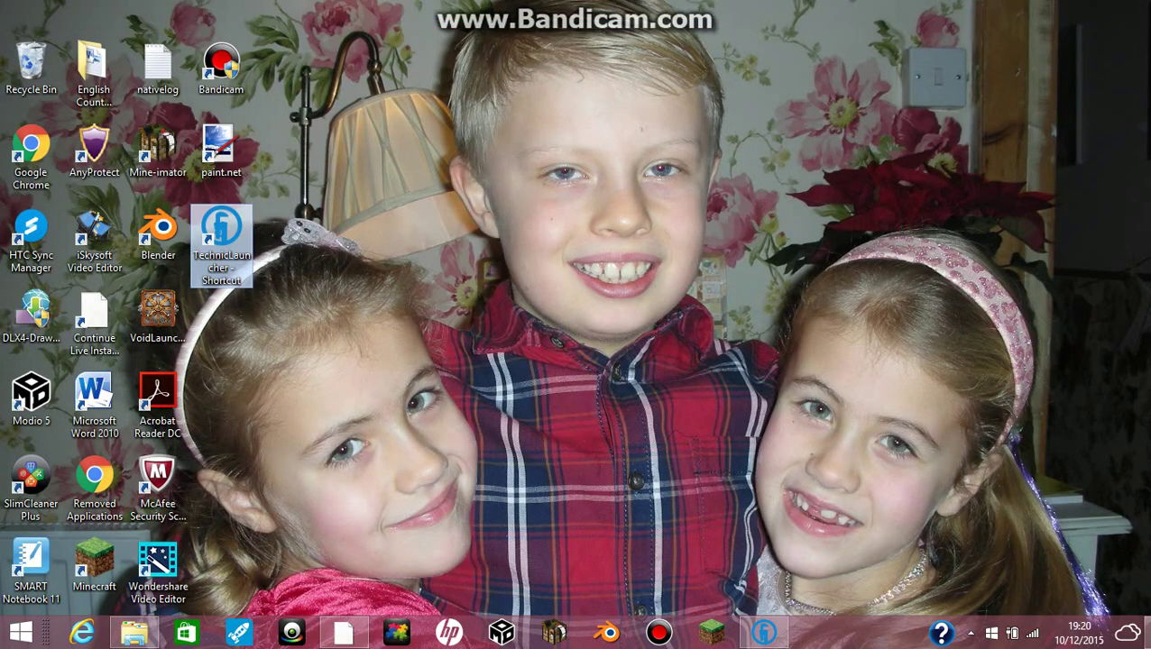
left_click(1146, 632)
left_click(1147, 633)
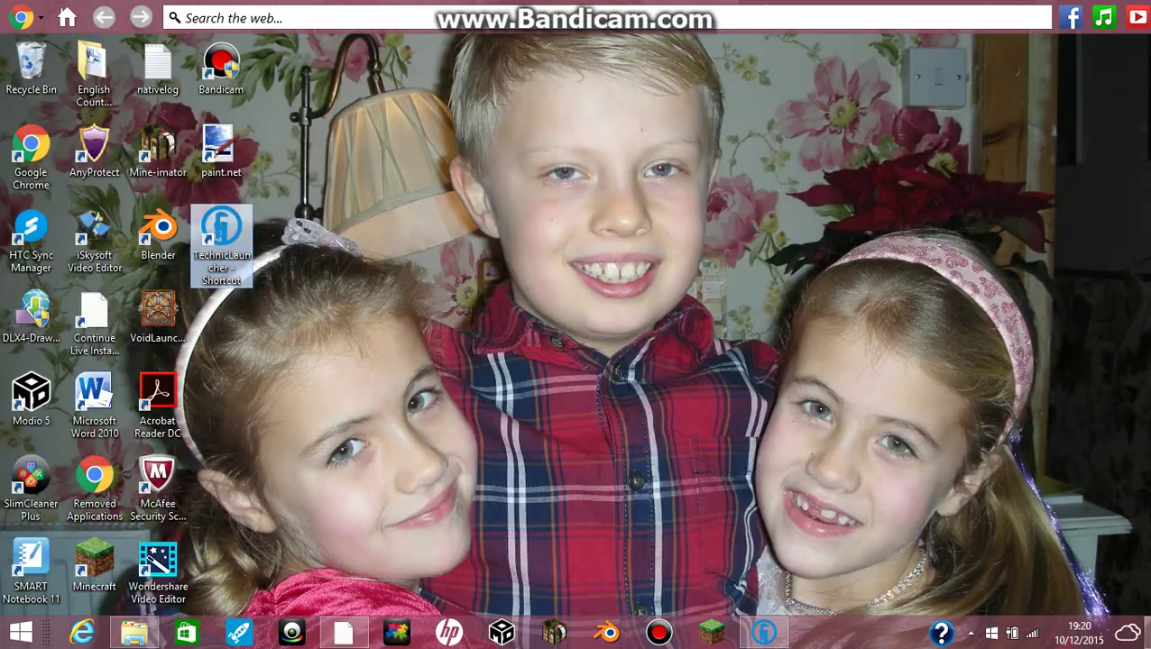